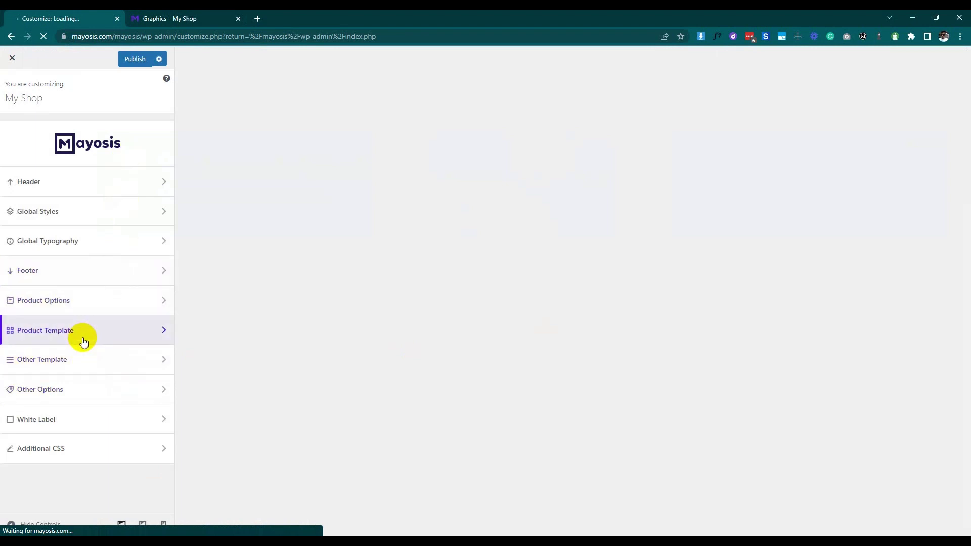
# Enable Product Filter in the theme's Advanced Features under Other Options, publish the change and close the customizer
pyautogui.click(76, 391)
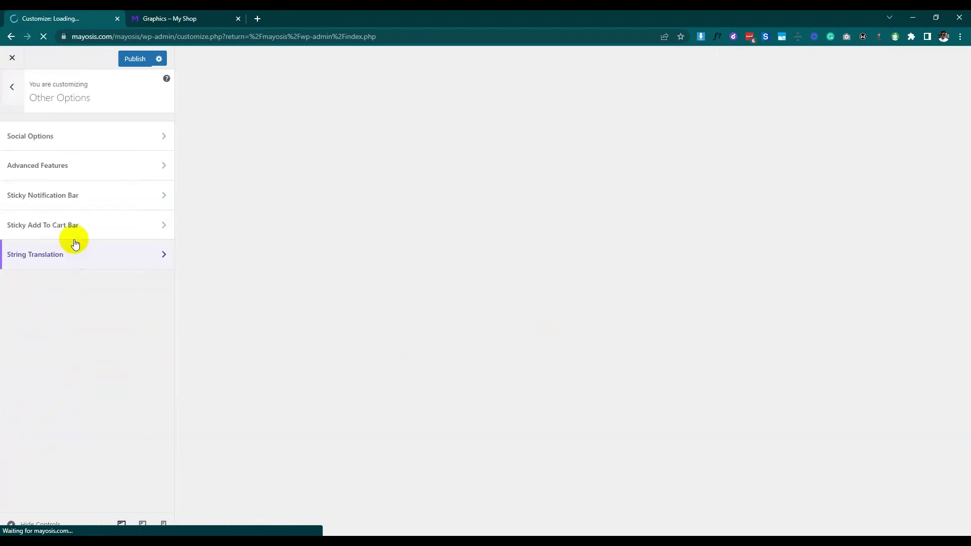
pyautogui.click(66, 178)
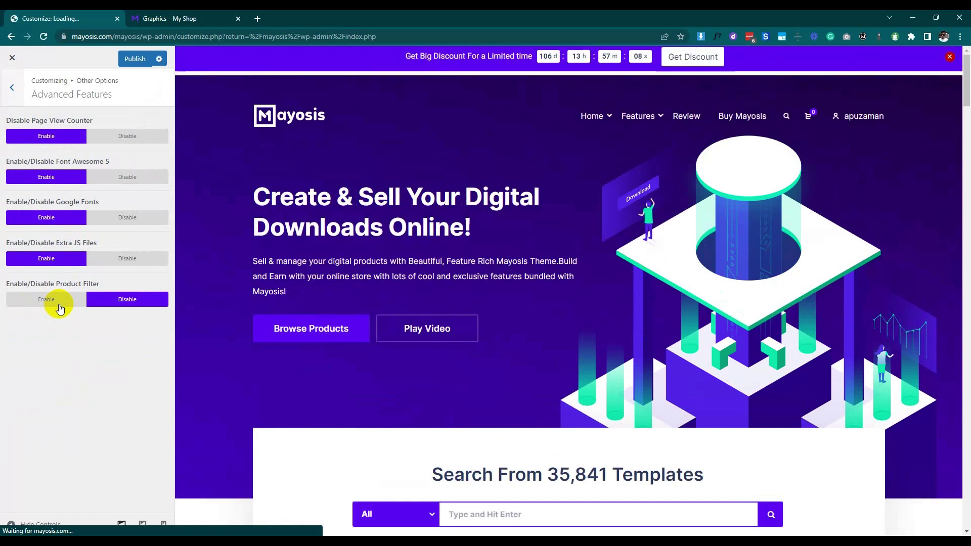
pyautogui.click(60, 306)
pyautogui.click(135, 52)
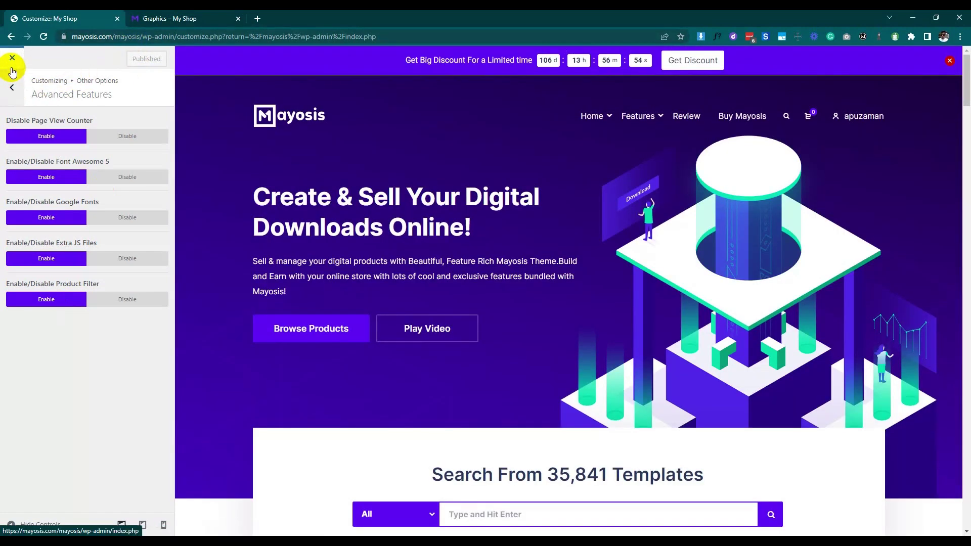
pyautogui.click(12, 65)
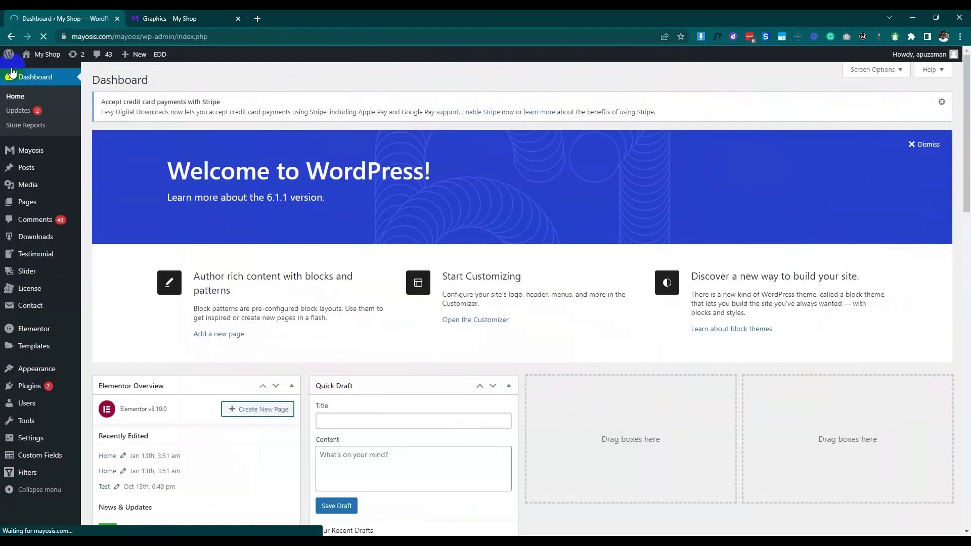
# Create a new filter set titled "Archive Filter"
pyautogui.moveTo(35, 470)
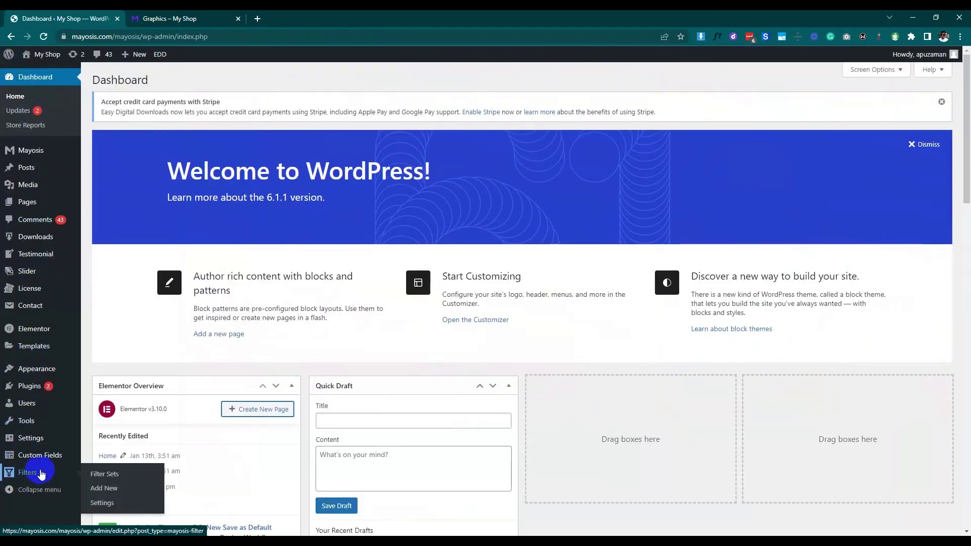
pyautogui.click(94, 476)
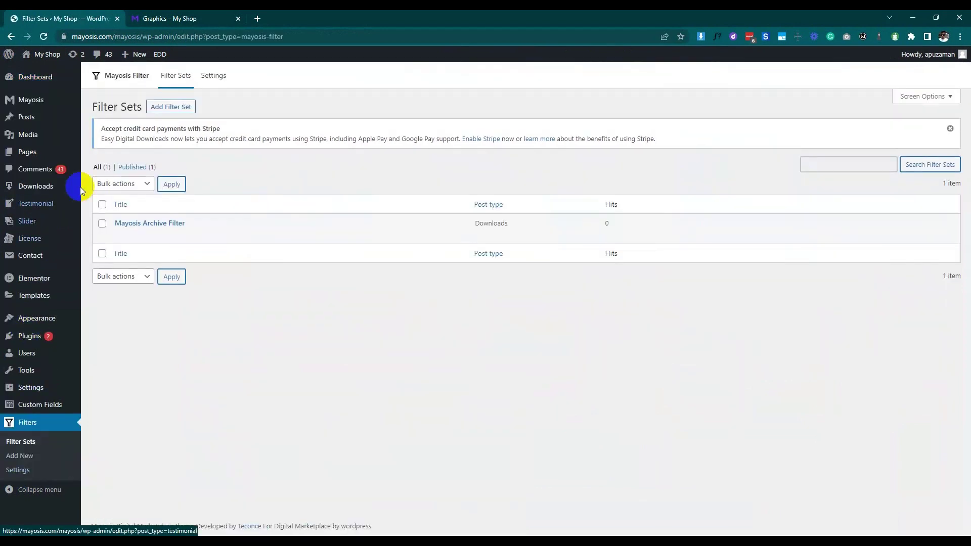
pyautogui.click(175, 108)
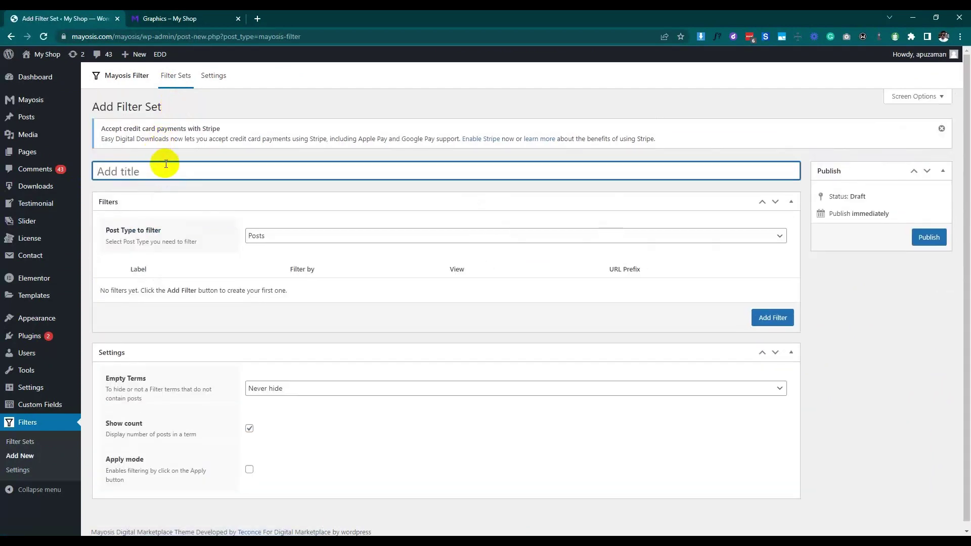
pyautogui.write('Archive Filter')
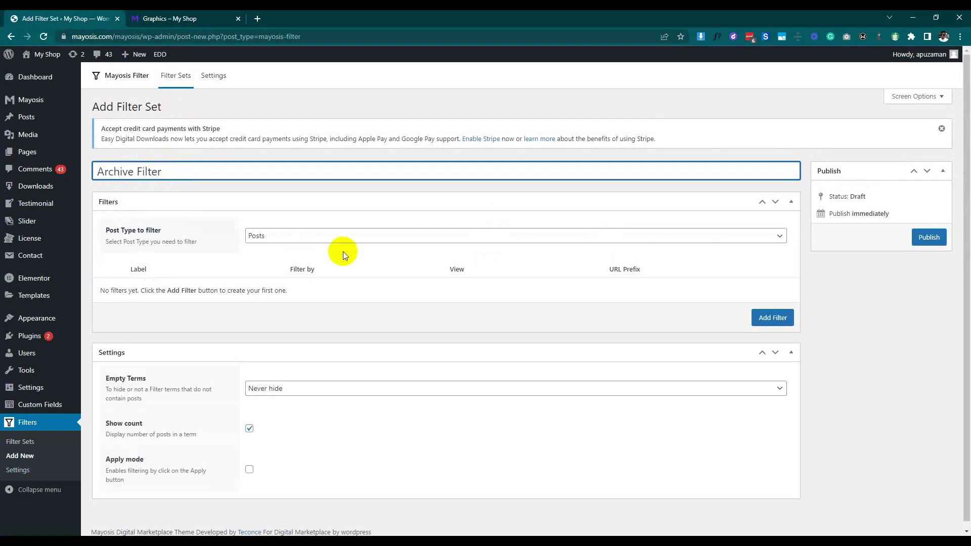
# Set the filter set's post type to Downloads and its empty terms option to Always hide
pyautogui.click(354, 236)
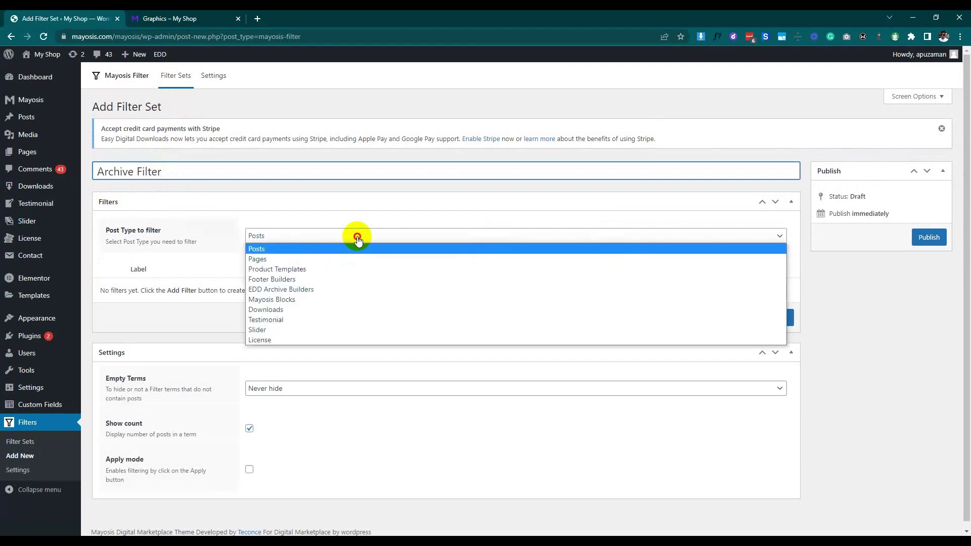
pyautogui.click(276, 309)
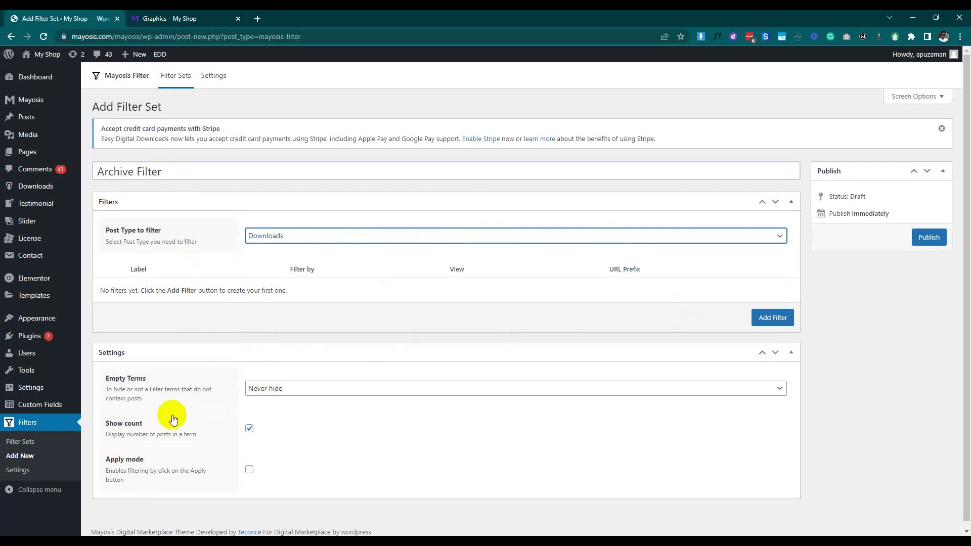
pyautogui.click(290, 387)
pyautogui.click(287, 412)
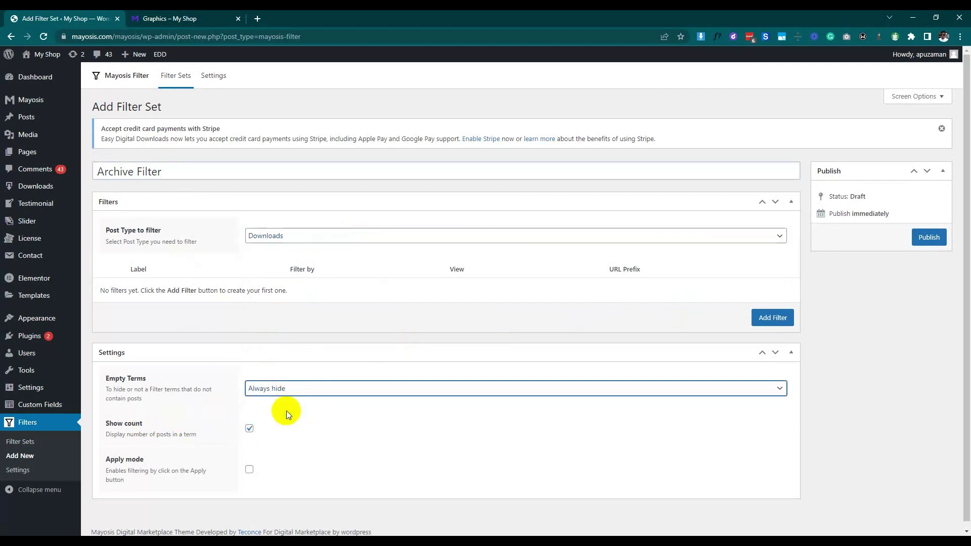
pyautogui.click(204, 384)
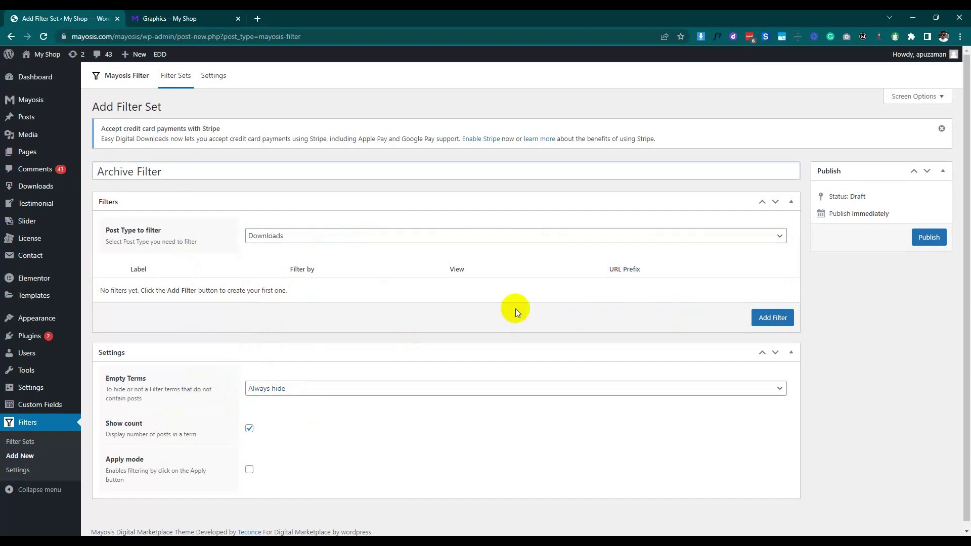
# Add a filter by Download Categories to the set and label it "Categories"
pyautogui.click(756, 321)
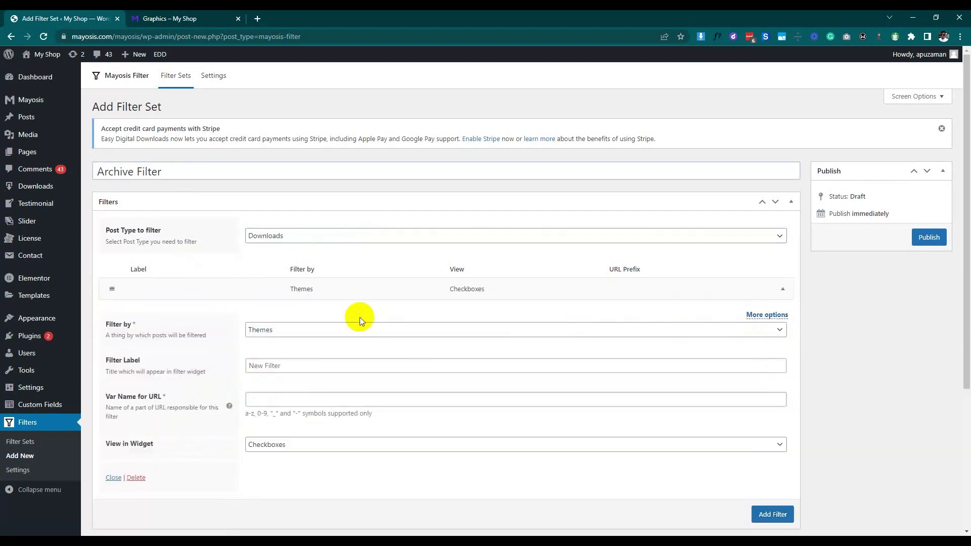
pyautogui.click(382, 327)
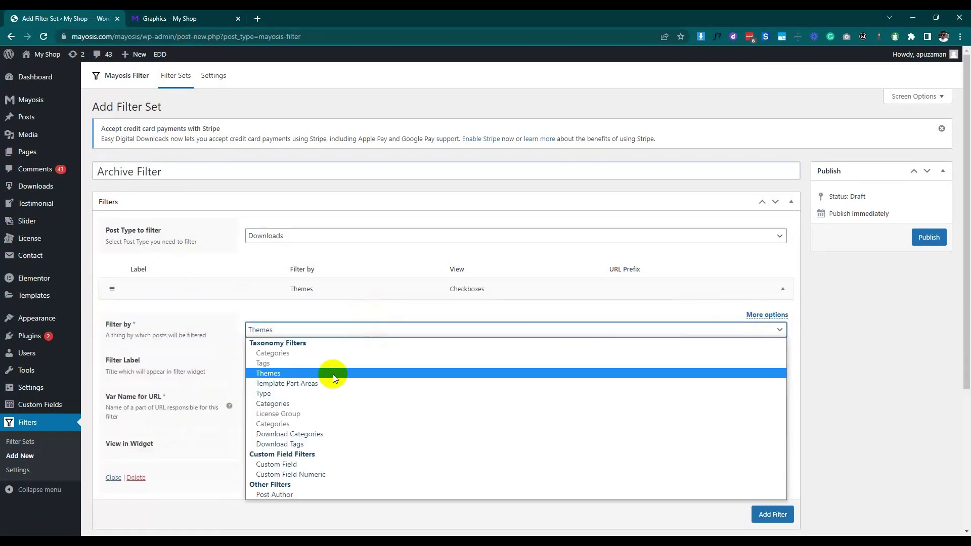
pyautogui.click(277, 434)
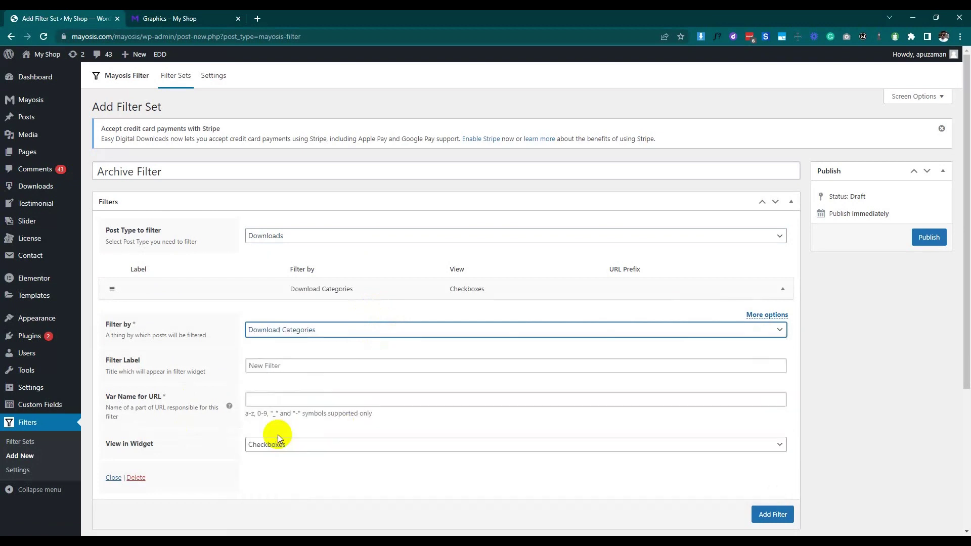
pyautogui.click(280, 372)
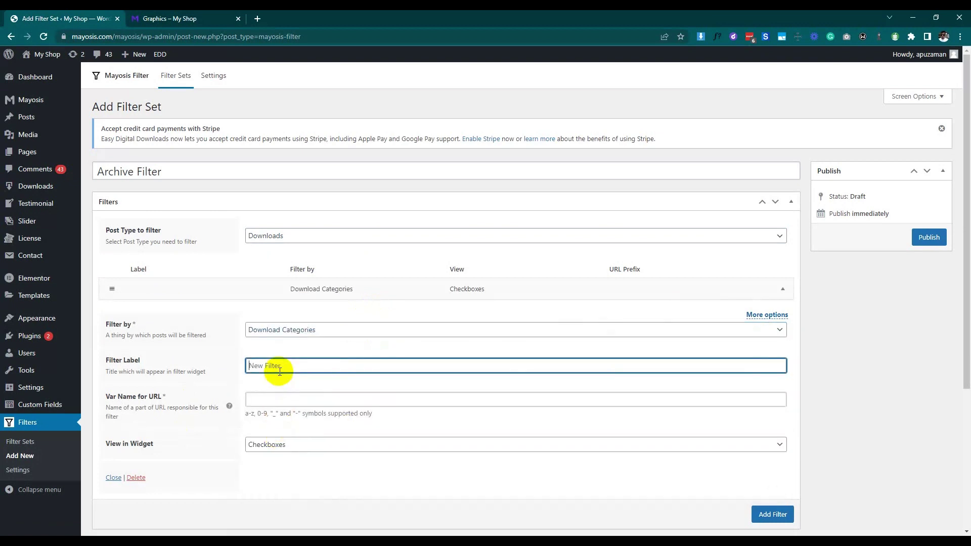
pyautogui.write('C')
pyautogui.write('atg')
pyautogui.write('g')
pyautogui.write('ories')
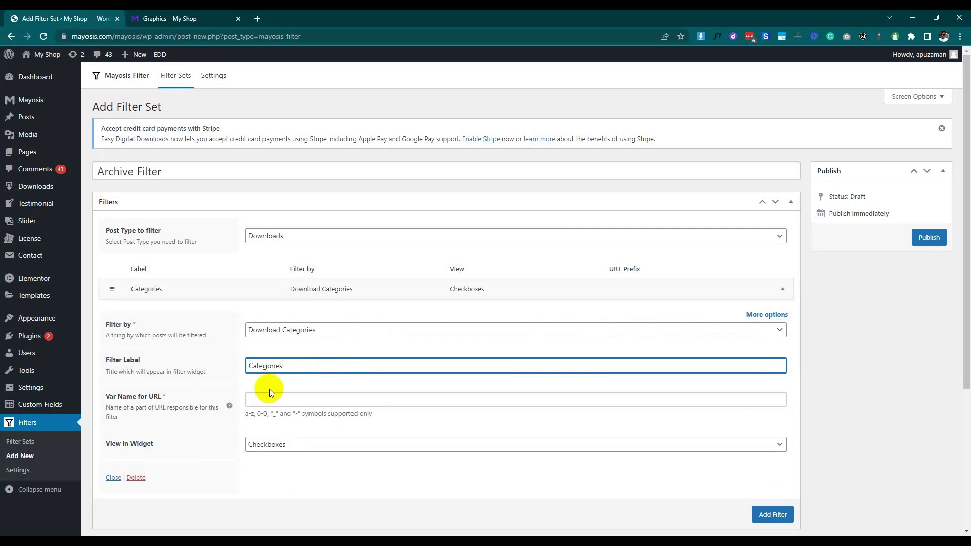
# Set the Categories filter's URL variable name to "cats", keep its view as Checkboxes and collapse the filter
pyautogui.click(272, 402)
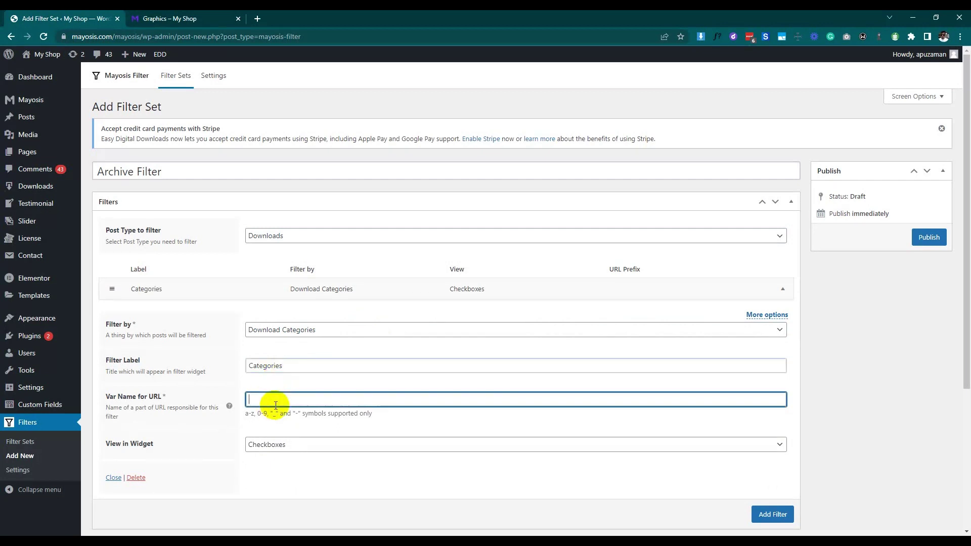
pyautogui.write('cats')
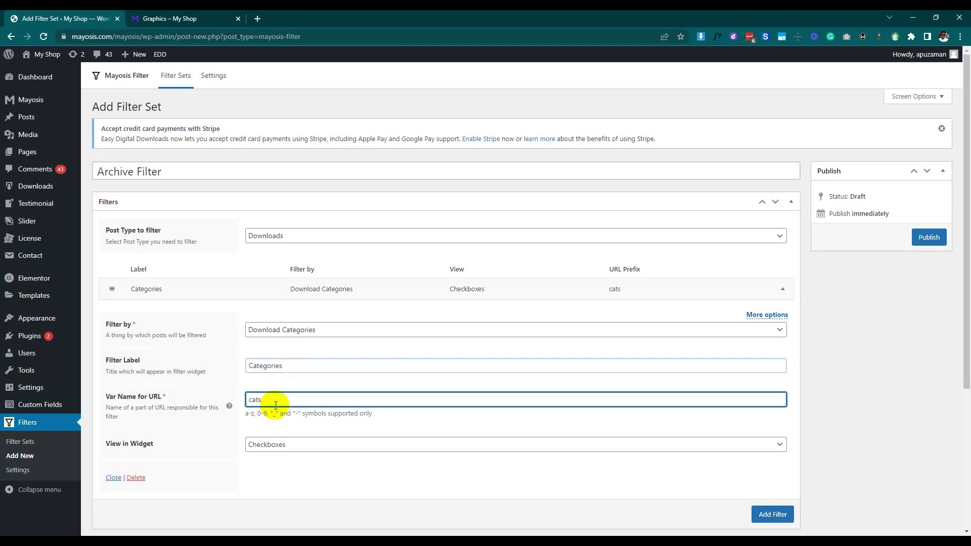
pyautogui.click(292, 445)
pyautogui.click(292, 444)
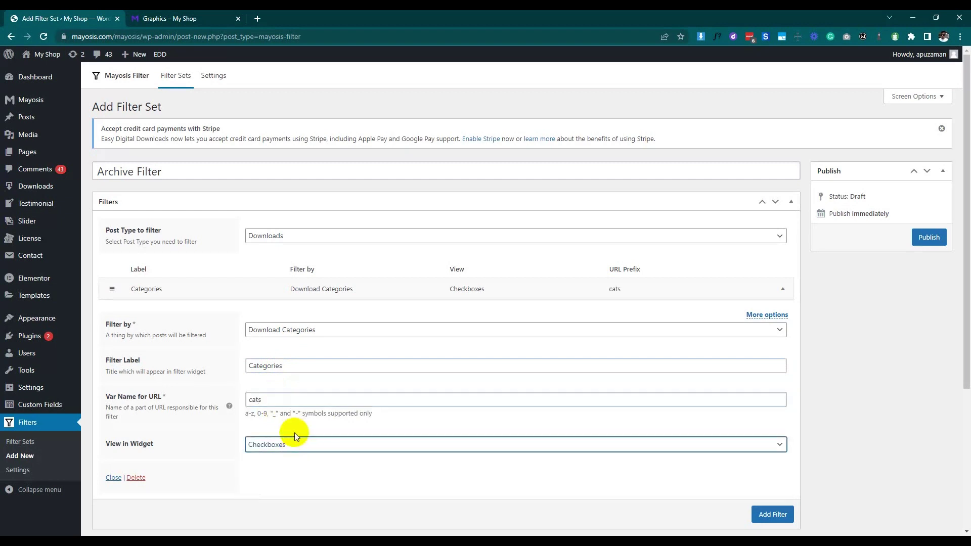
pyautogui.click(782, 288)
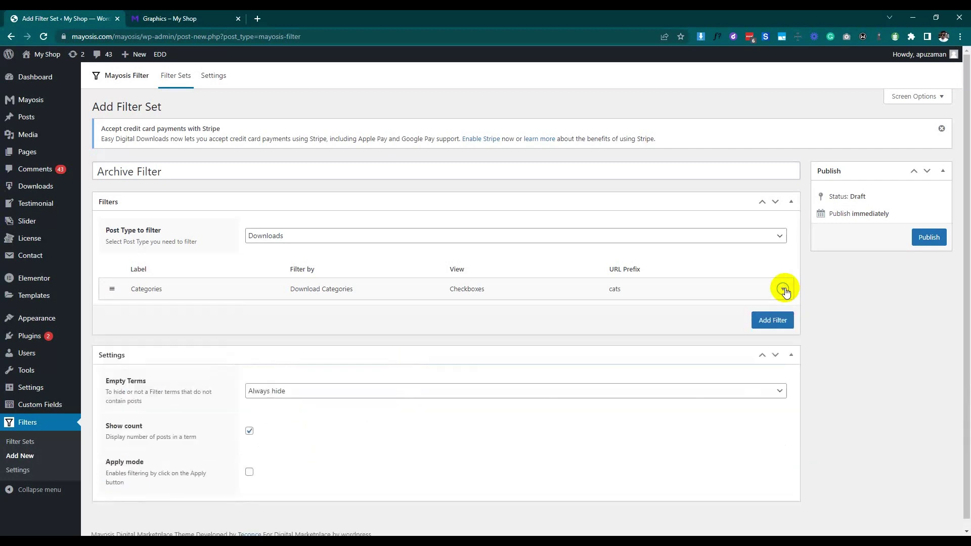
# Add a second filter by Download Tags with the label "Tags" and the URL variable name "d-tags"
pyautogui.click(783, 318)
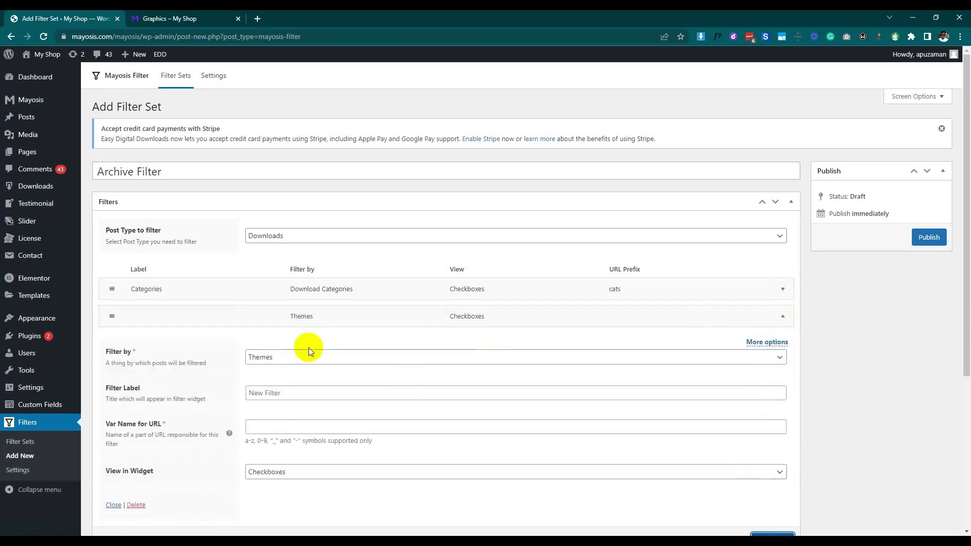
pyautogui.click(295, 358)
pyautogui.click(296, 471)
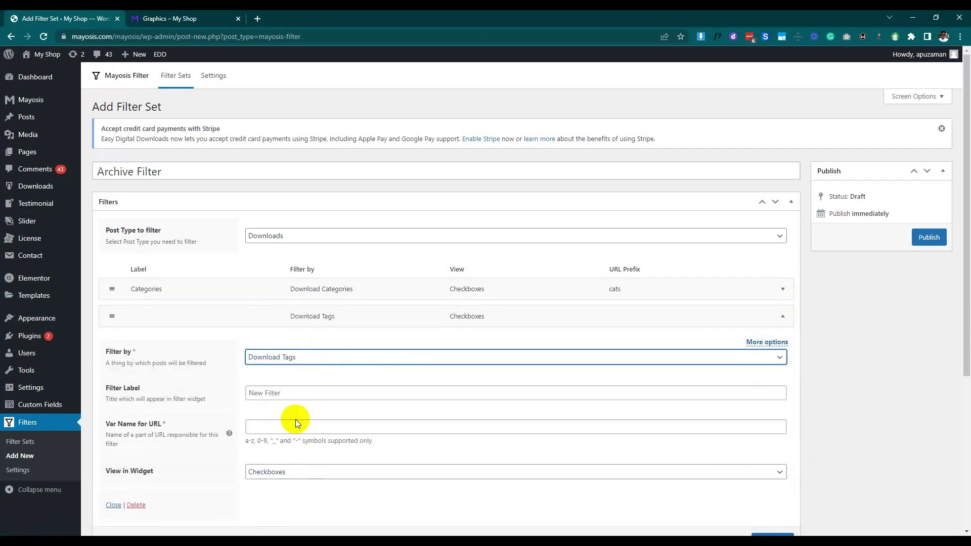
pyautogui.click(286, 395)
pyautogui.write('Tags')
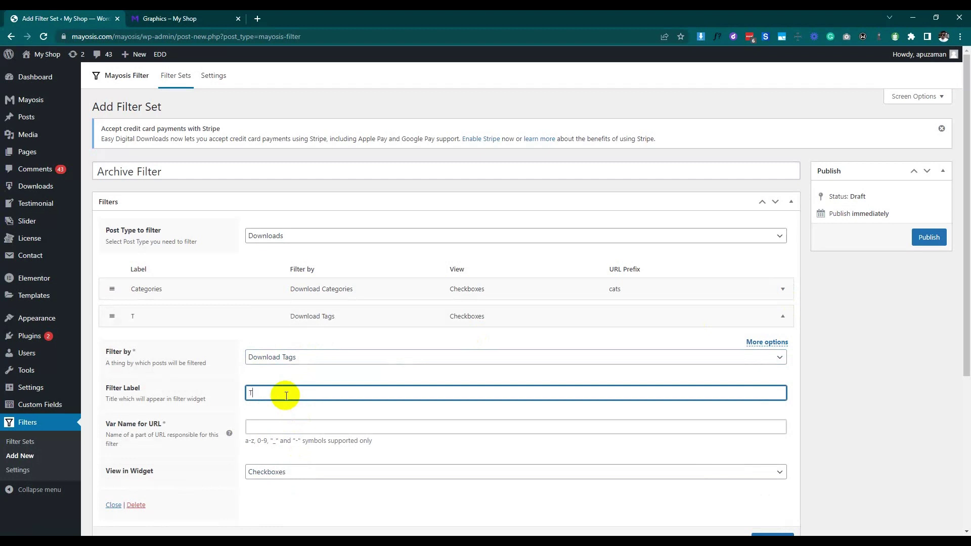
pyautogui.click(288, 429)
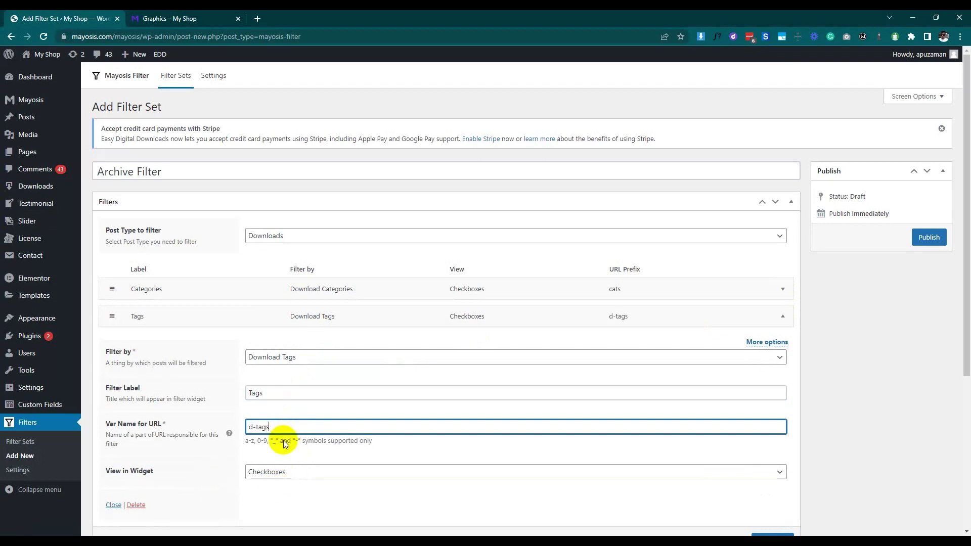
pyautogui.click(783, 317)
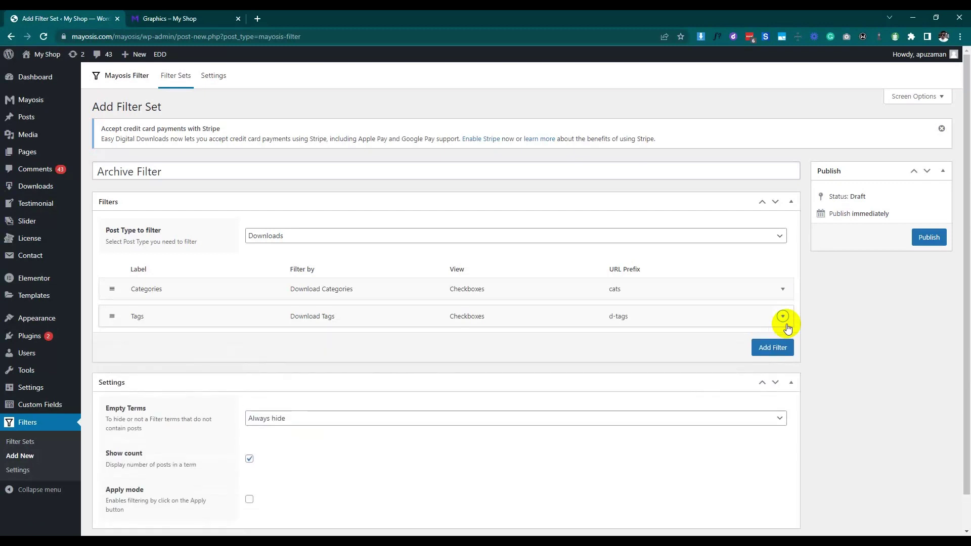
# Add a third filter by Custom Field Numeric with the meta key "edd_price"
pyautogui.click(772, 348)
pyautogui.click(326, 385)
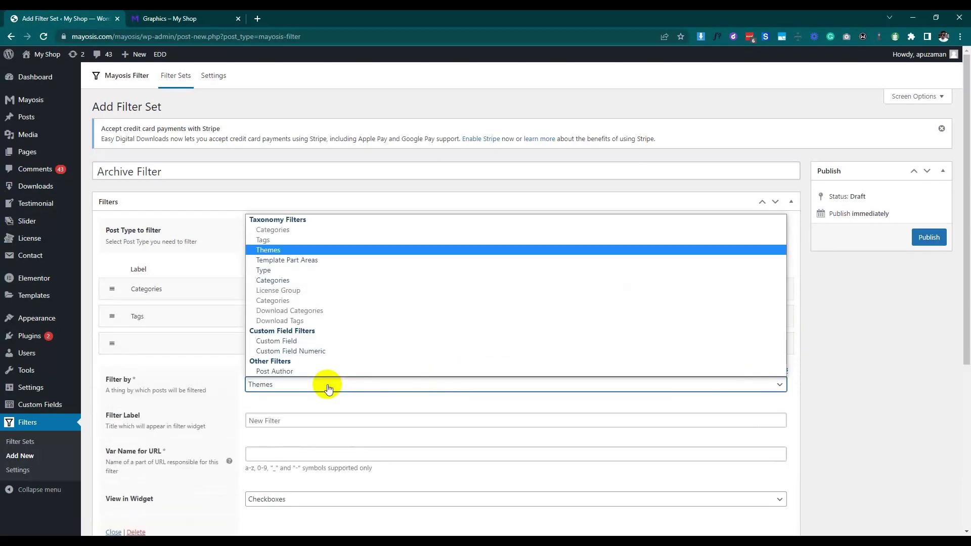
pyautogui.click(305, 351)
pyautogui.scroll(-1, 301, 374)
pyautogui.click(288, 367)
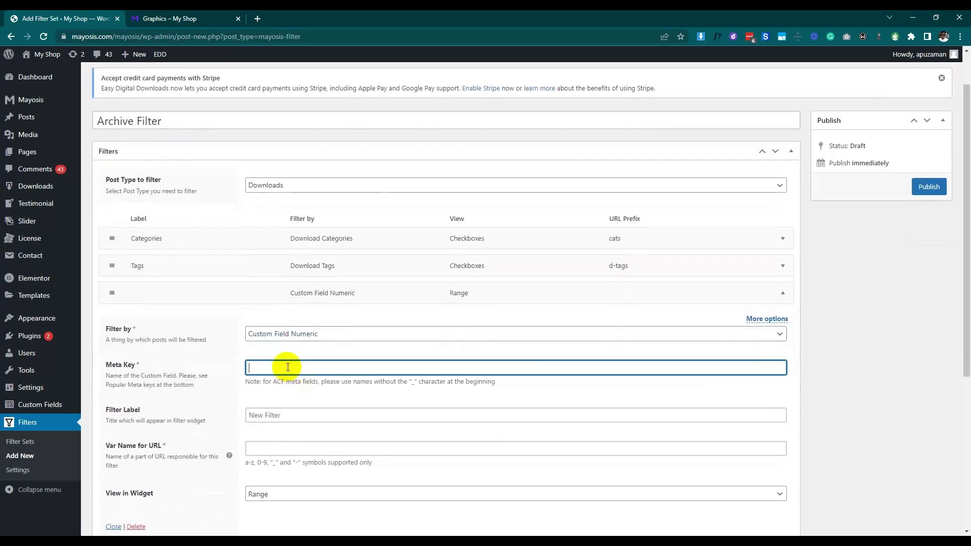
pyautogui.write('edd_price')
# Label the numeric custom field filter "Price" and set its URL variable name to "price"
pyautogui.click(284, 414)
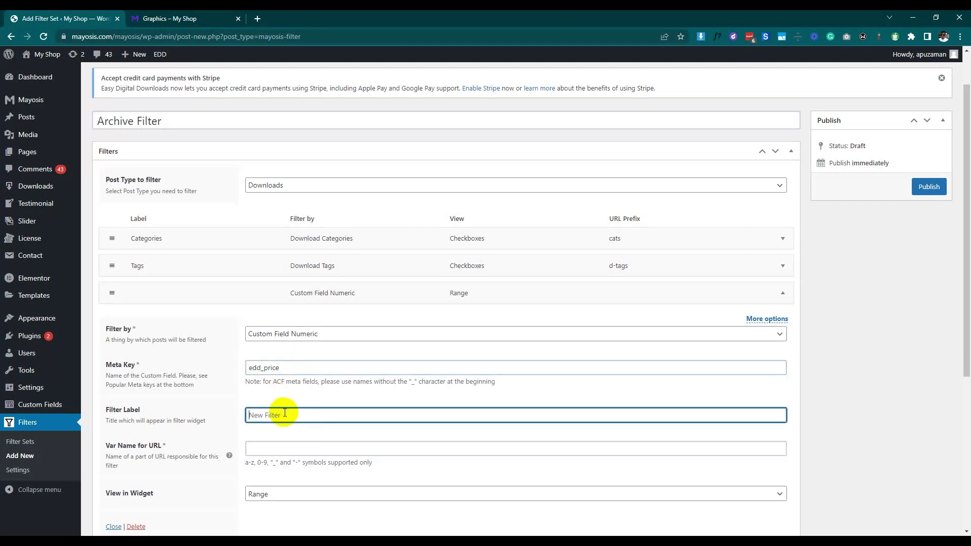
pyautogui.write('Price')
pyautogui.click(248, 449)
pyautogui.write('pri')
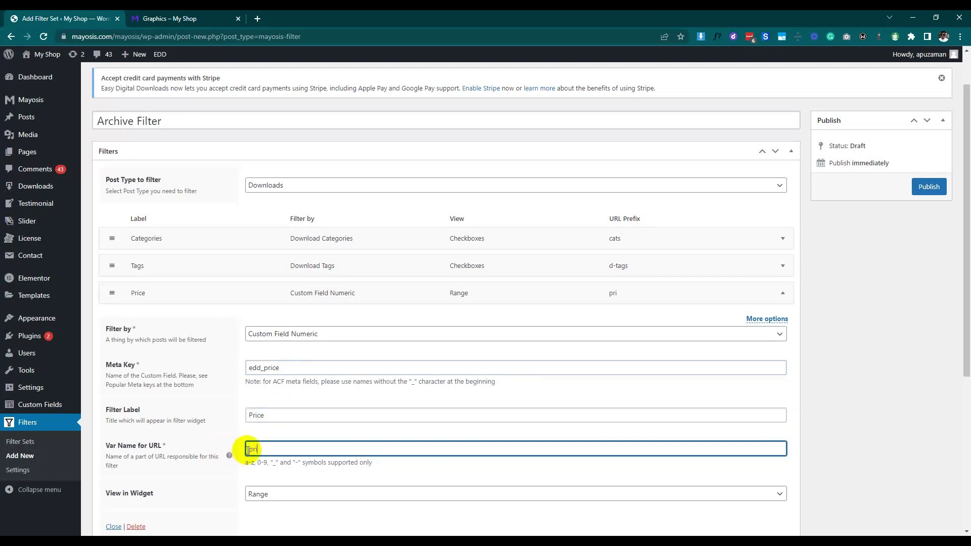
pyautogui.write('ce')
pyautogui.click(186, 480)
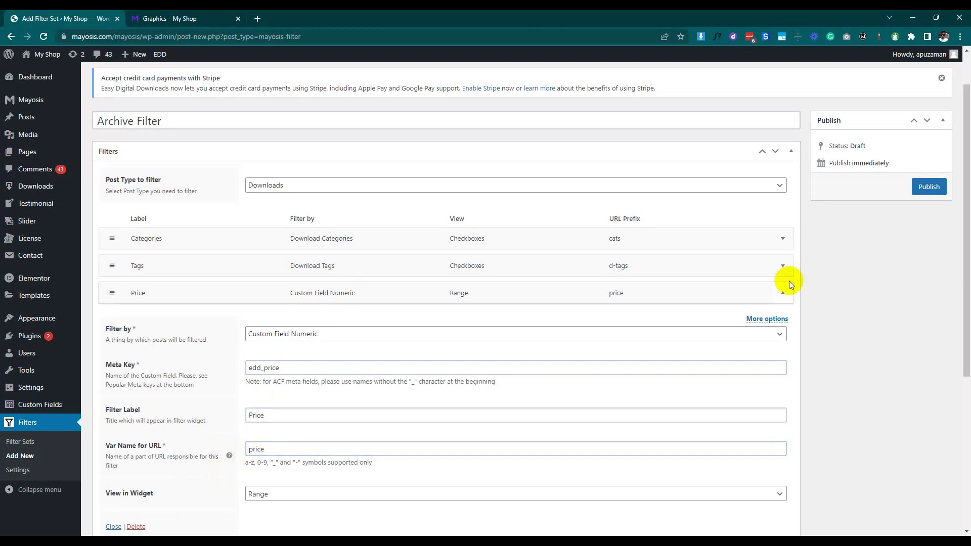
# Publish the Archive Filter set
pyautogui.scroll(-4, 877, 256)
pyautogui.scroll(5, 877, 256)
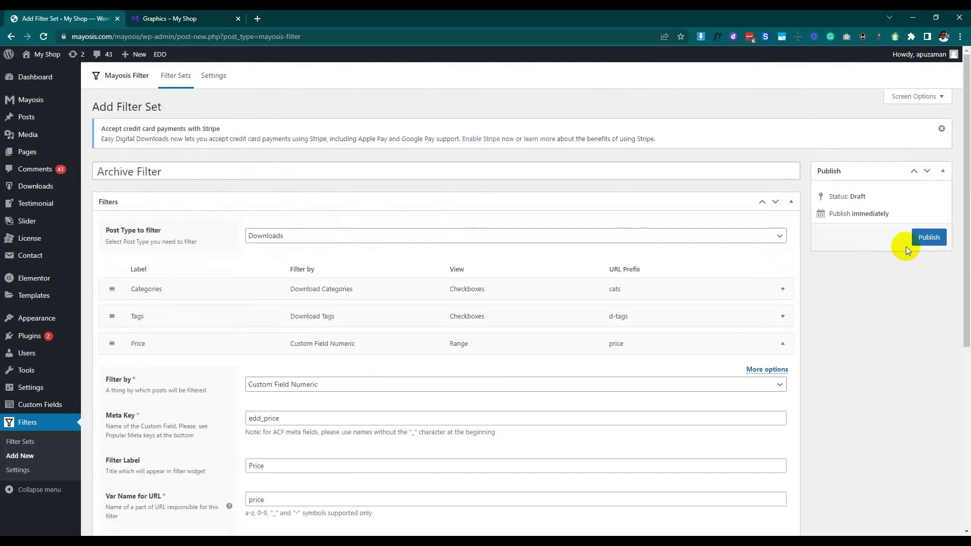
pyautogui.click(925, 241)
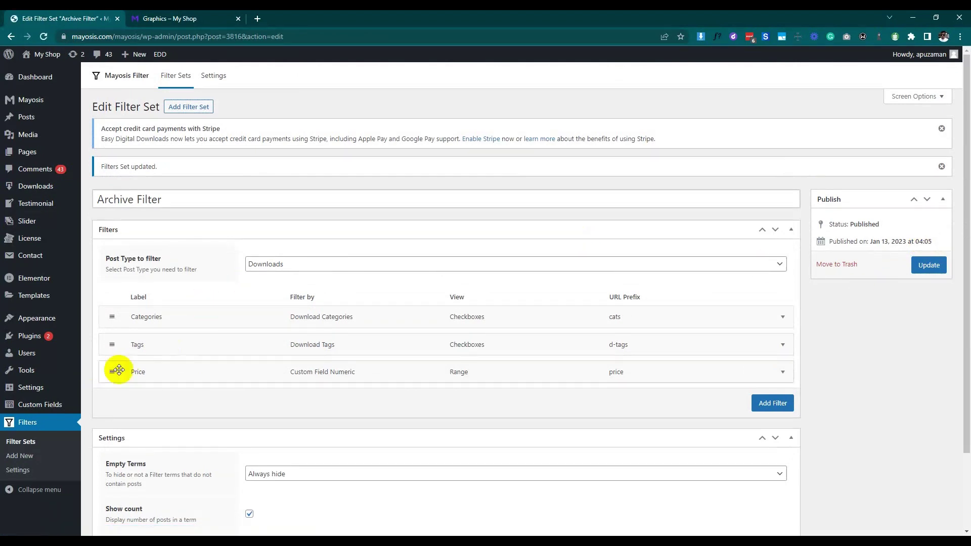
# Move the Price filter above the Categories filter and update the filter set
pyautogui.moveTo(114, 372); pyautogui.dragTo(125, 310)
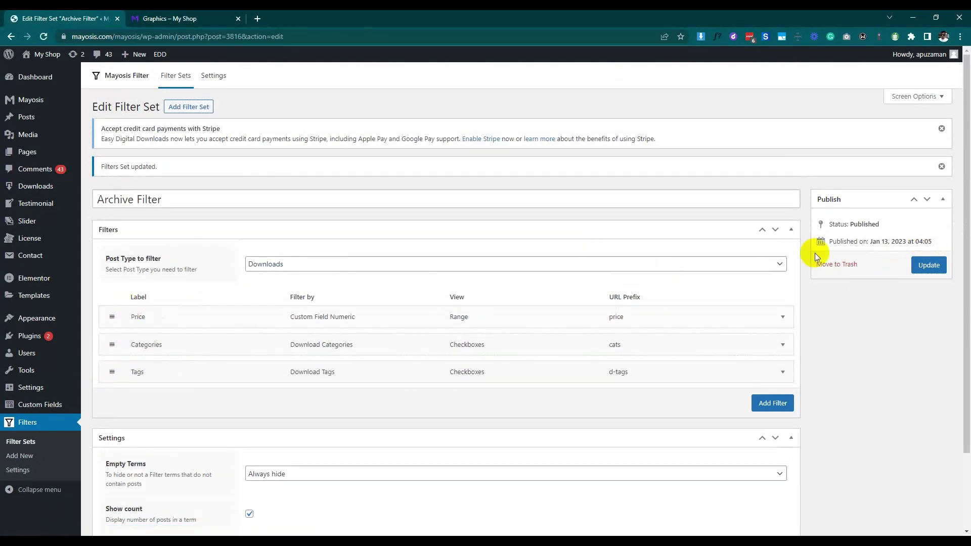
pyautogui.click(928, 264)
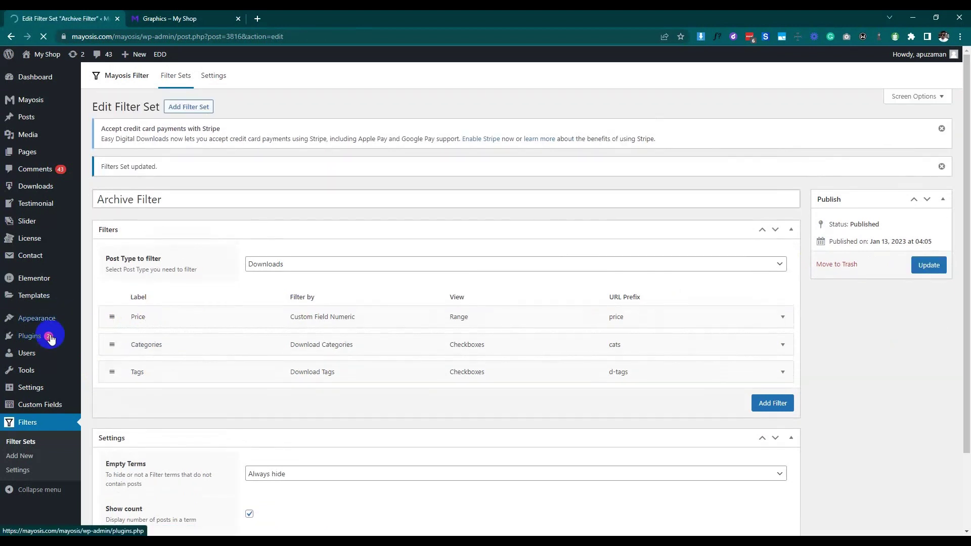
# Open the Widgets admin page in a new browser tab beside the filter set tab
pyautogui.moveTo(46, 318)
pyautogui.rightClick(116, 349)
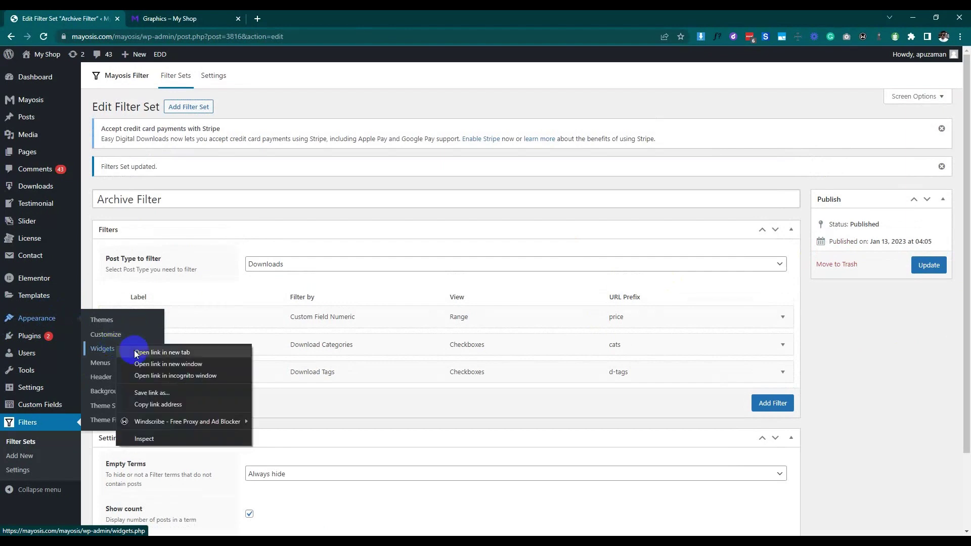
pyautogui.click(152, 356)
pyautogui.moveTo(279, 30); pyautogui.dragTo(176, 29)
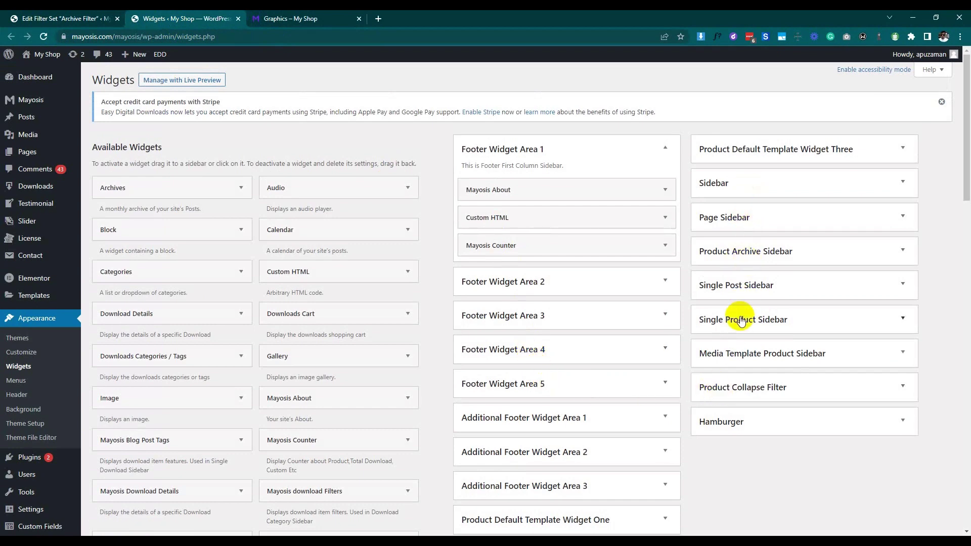
# Expand the Product Archive Sidebar and check its Mayosis Filter widgets for filters and sorting
pyautogui.click(741, 252)
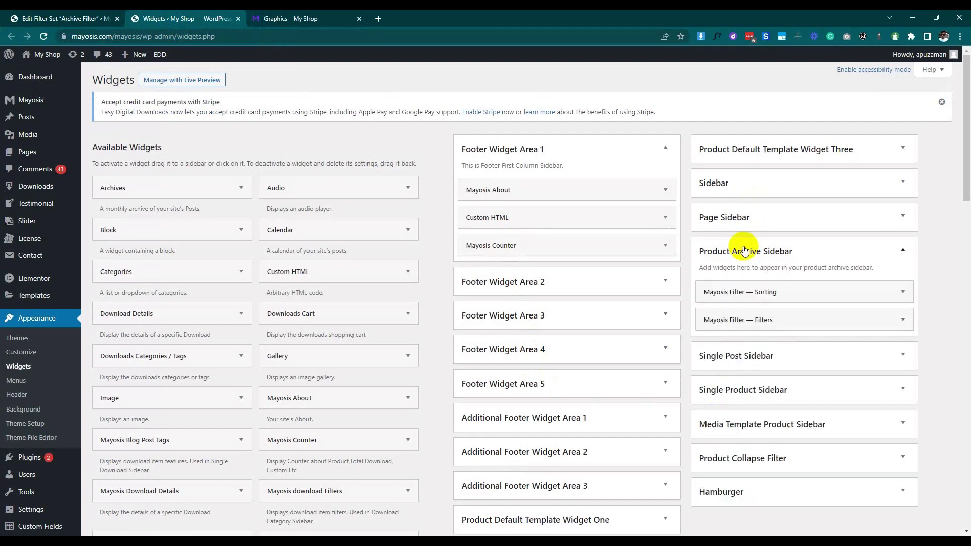
pyautogui.click(762, 319)
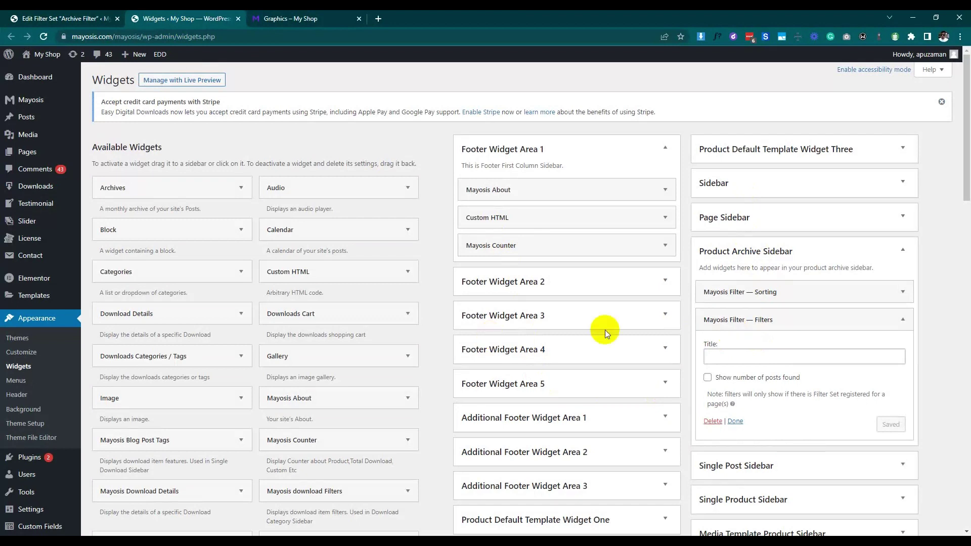
pyautogui.click(733, 293)
pyautogui.click(732, 293)
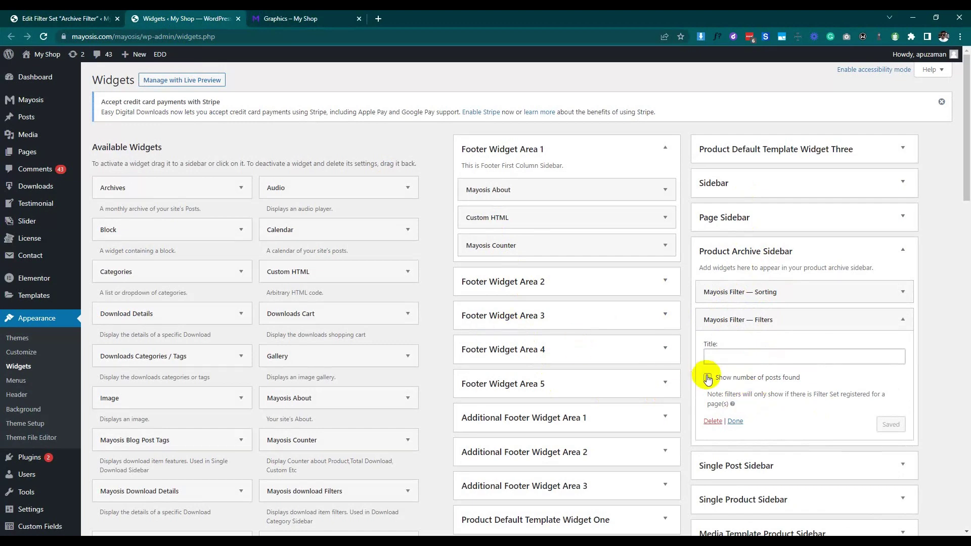
# Reload the shop's Graphics category page and review the Price, Categories and Tags filters in its sidebar
pyautogui.click(291, 18)
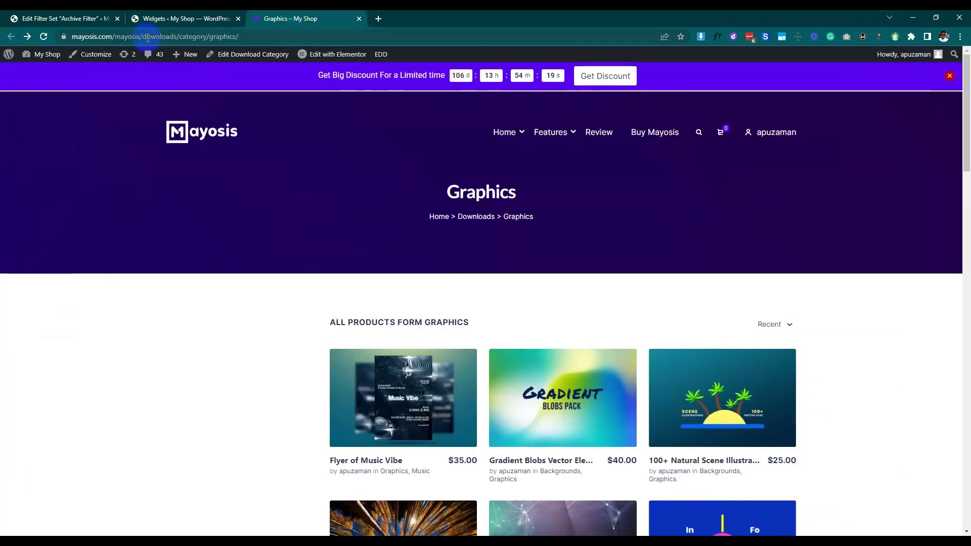
pyautogui.click(44, 37)
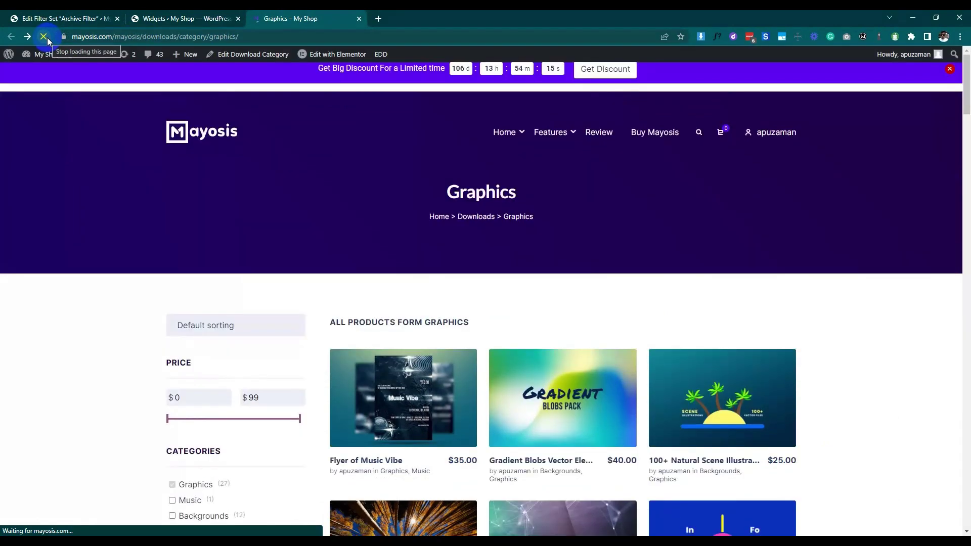
pyautogui.scroll(-4, 68, 274)
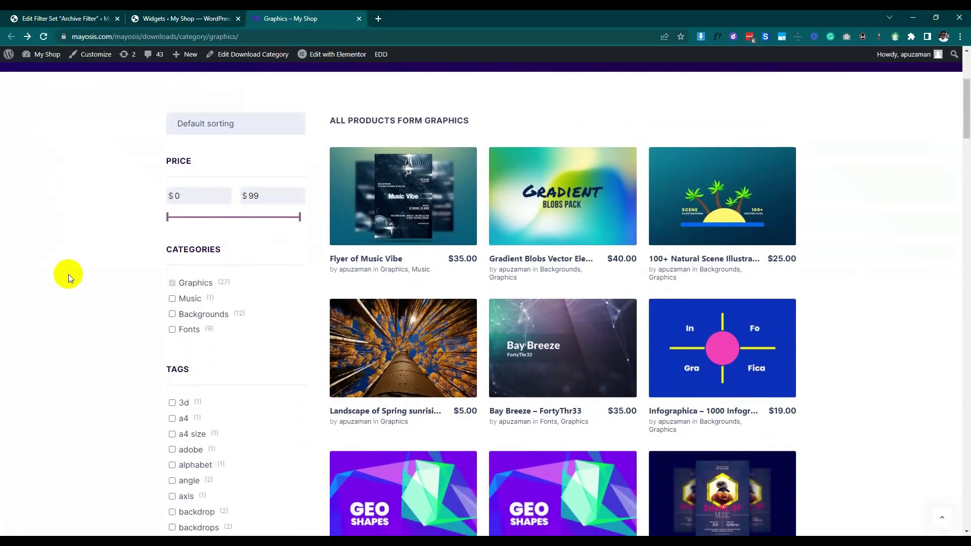
pyautogui.scroll(-7, 68, 274)
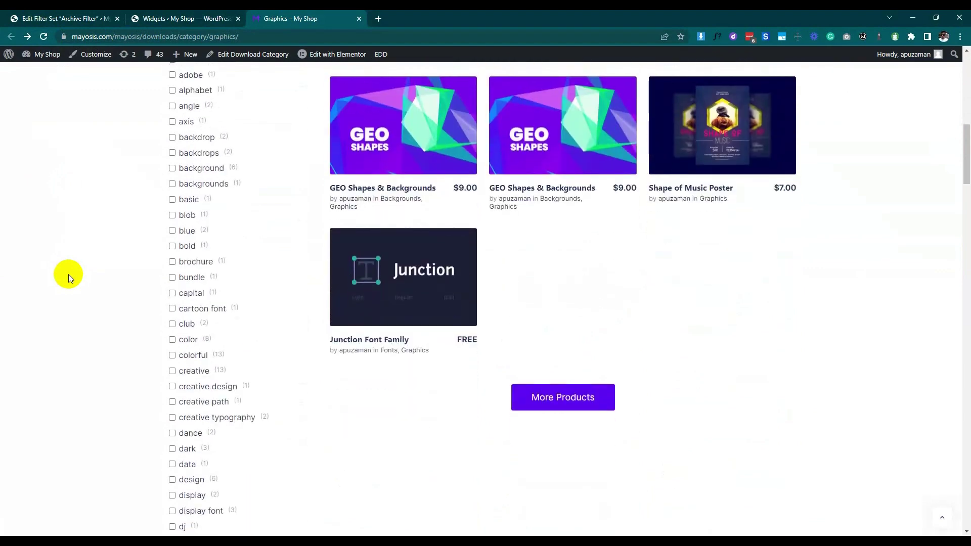
pyautogui.scroll(-6, 69, 274)
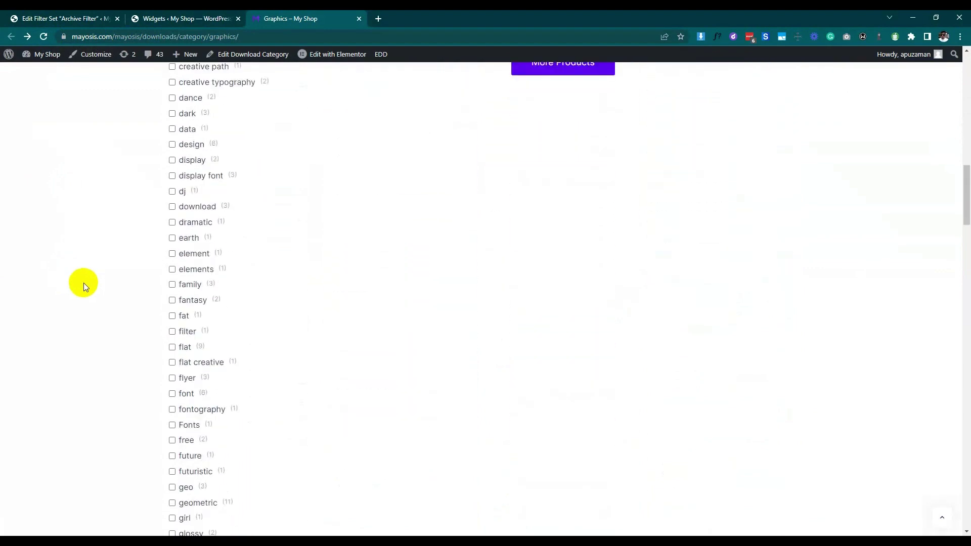
pyautogui.scroll(18, 193, 273)
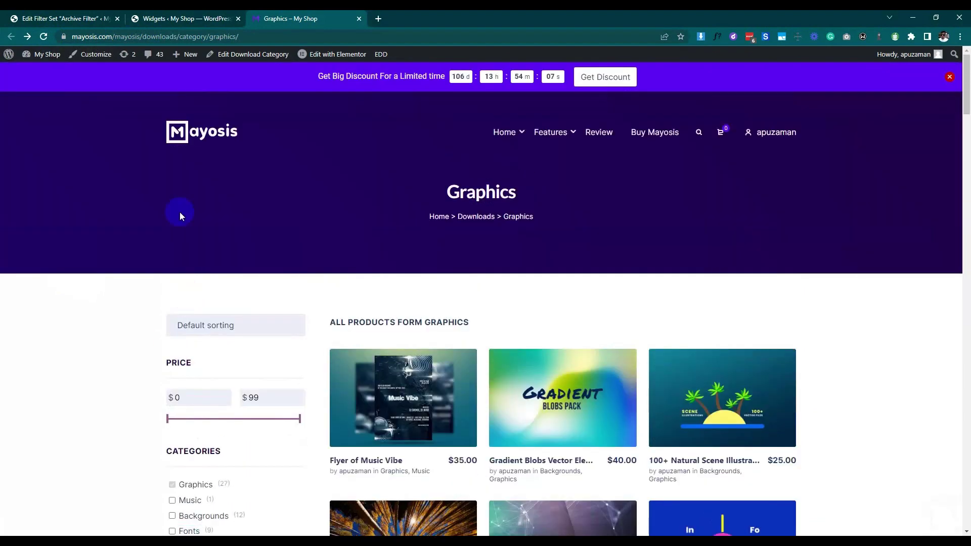
# Enable Folding in the extra options of the Tags filter and update the Archive Filter set
pyautogui.click(61, 18)
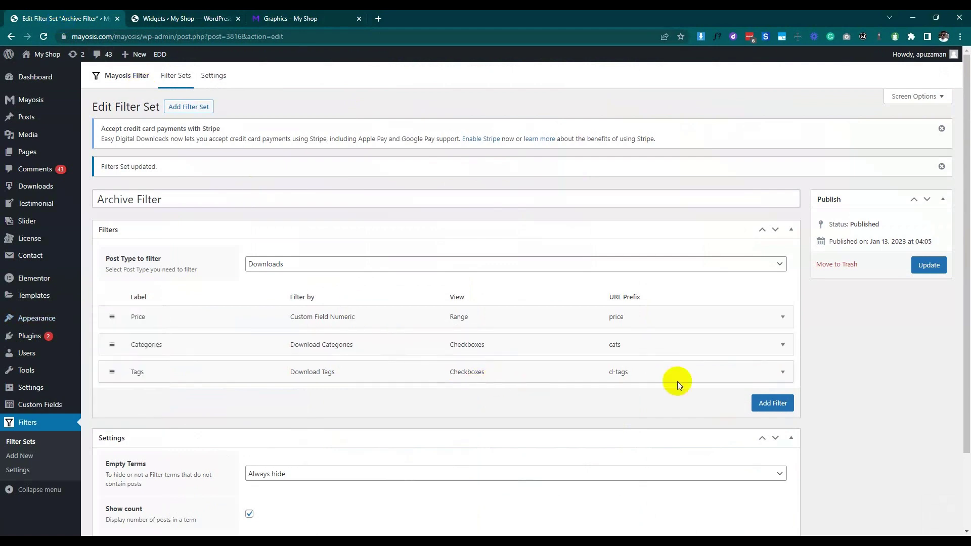
pyautogui.click(783, 372)
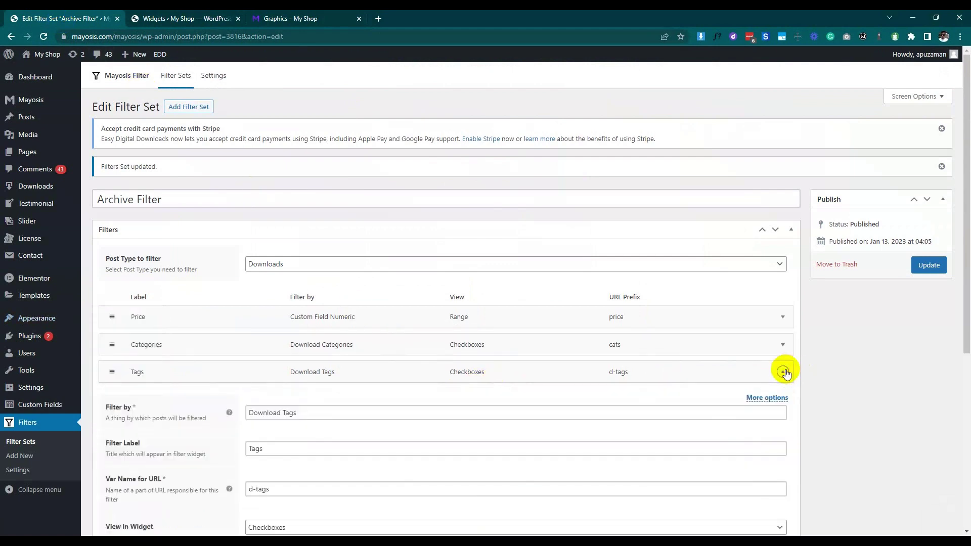
pyautogui.click(766, 397)
pyautogui.scroll(-3, 583, 375)
pyautogui.scroll(-3, 566, 368)
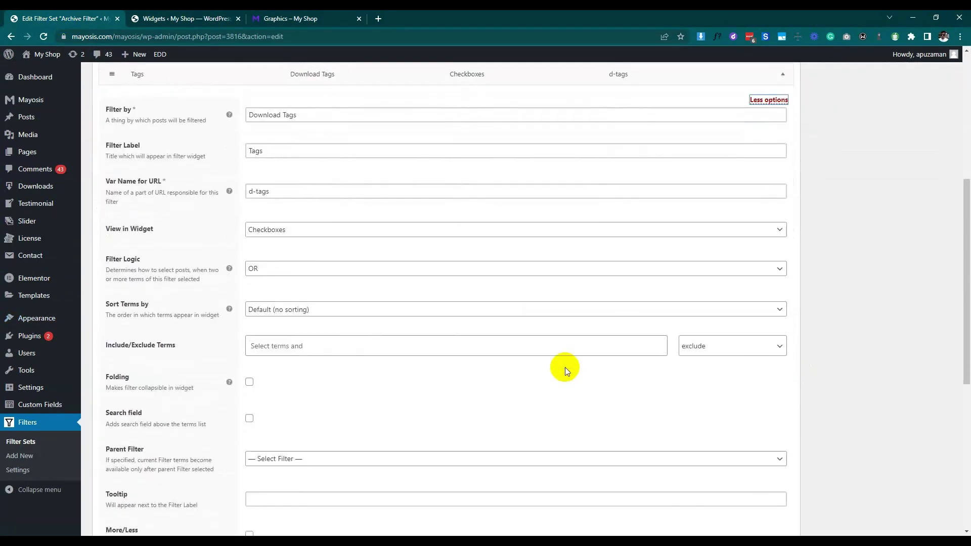
pyautogui.click(245, 379)
pyautogui.scroll(1, 328, 392)
pyautogui.scroll(2, 329, 393)
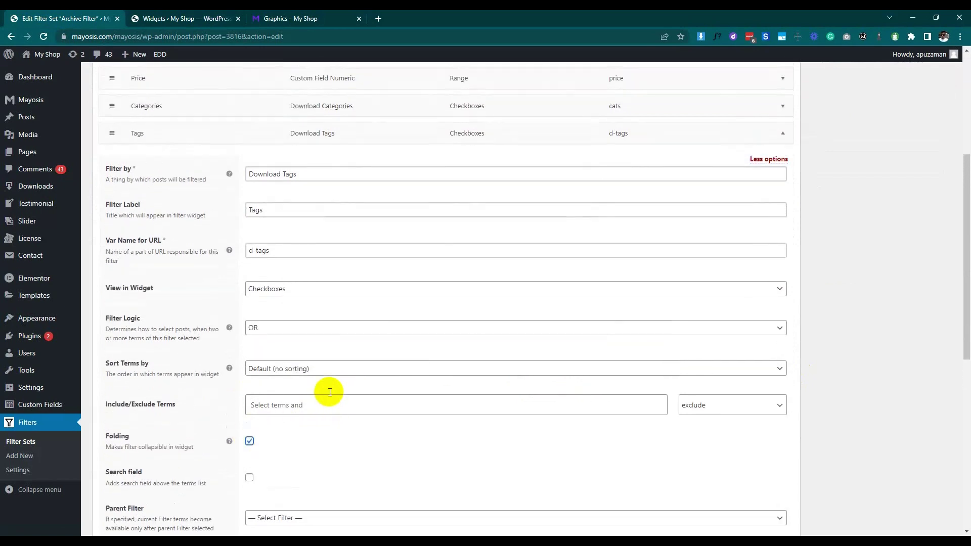
pyautogui.click(786, 241)
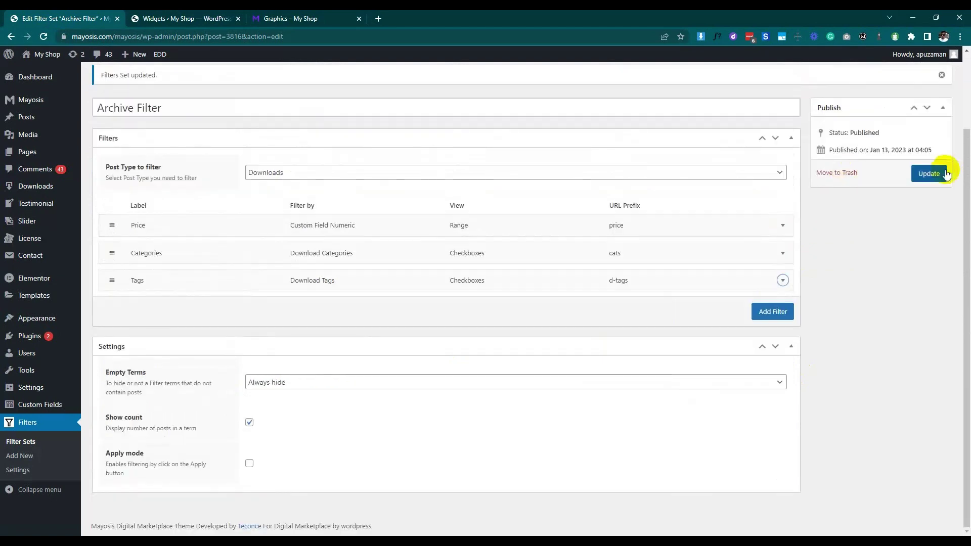
pyautogui.click(939, 173)
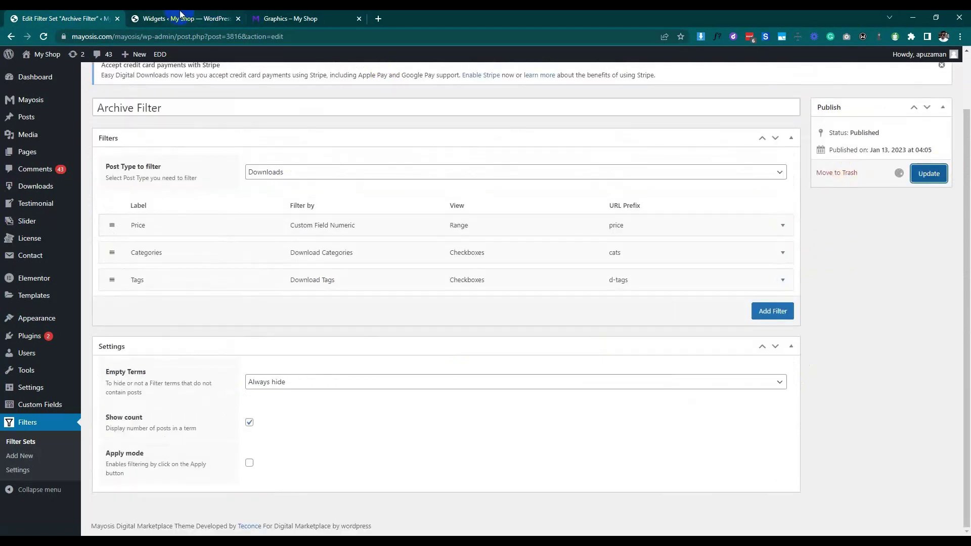
# Reload the Graphics category page and test expanding and collapsing the Tags filter
pyautogui.click(267, 18)
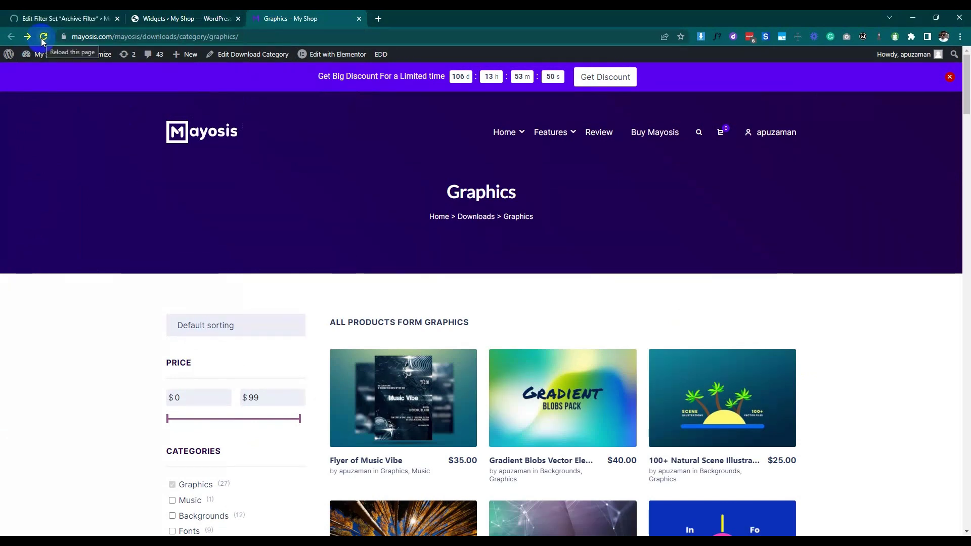
pyautogui.click(43, 38)
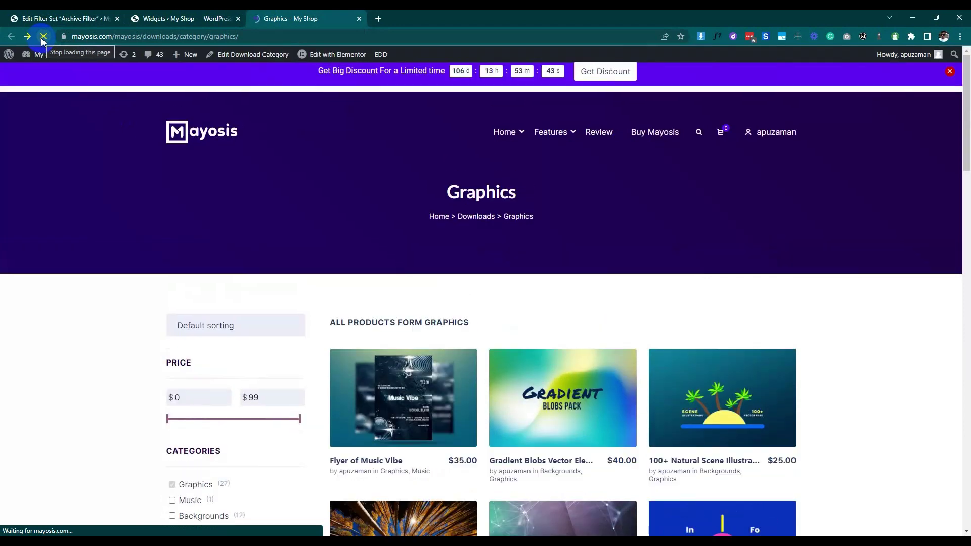
pyautogui.scroll(-7, 30, 209)
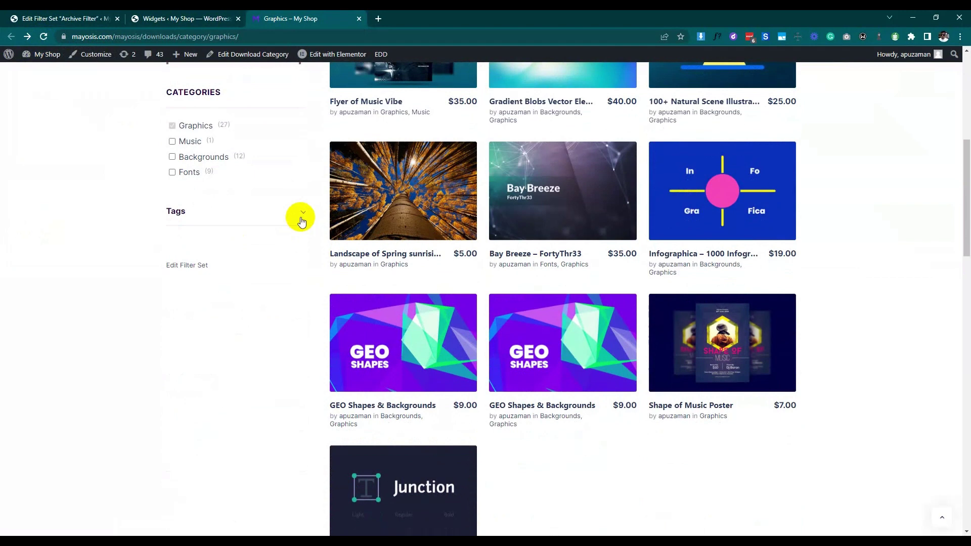
pyautogui.click(302, 212)
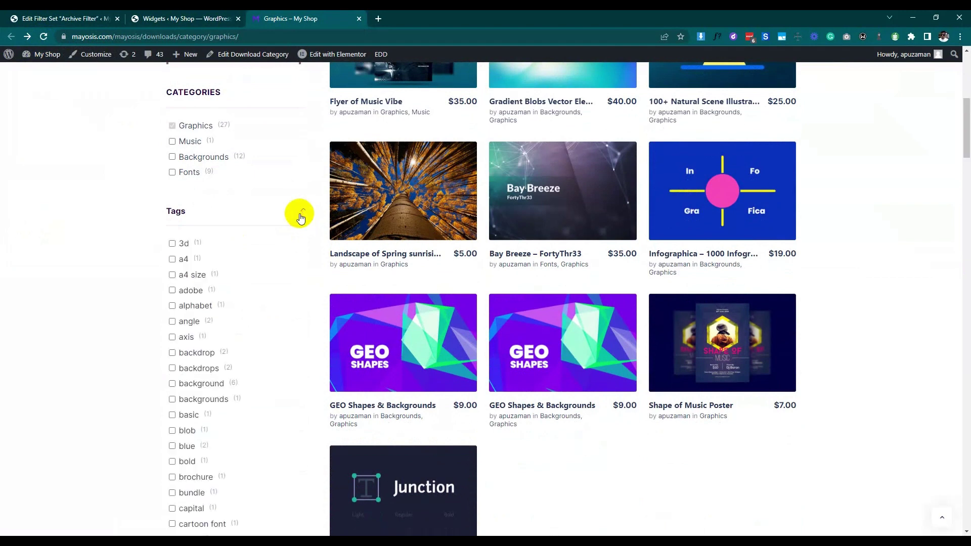
pyautogui.click(300, 214)
# Turn off Folding in the extra options of the Archive Filter set's Tags filter
pyautogui.click(88, 18)
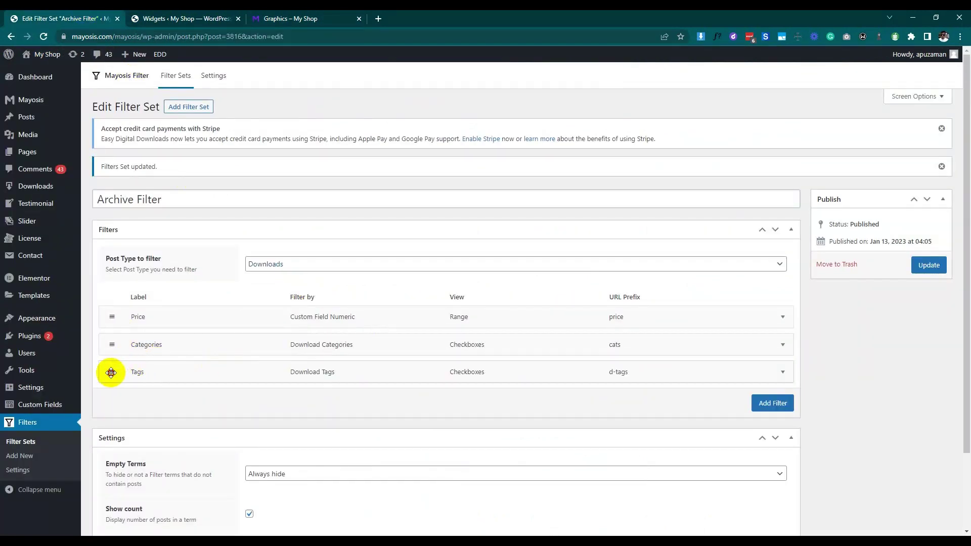
pyautogui.click(782, 372)
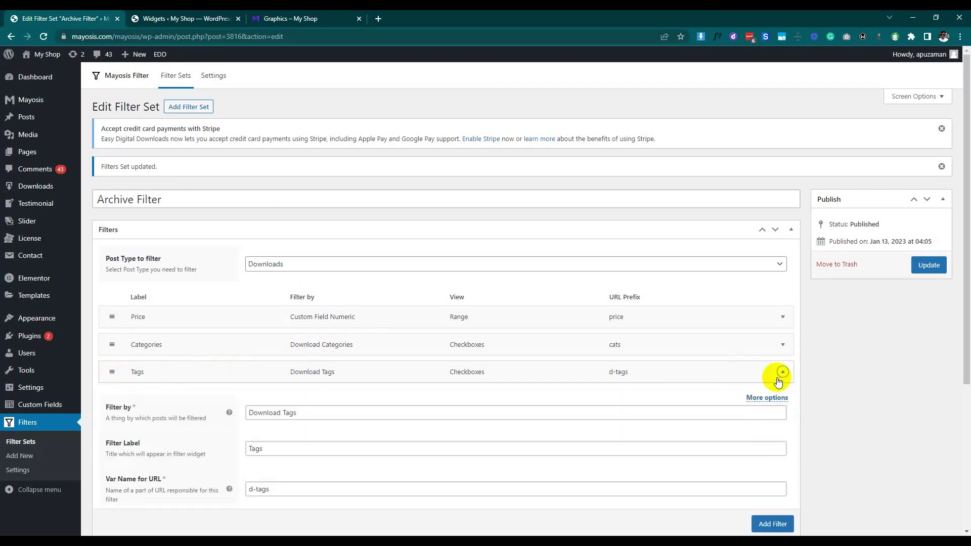
pyautogui.click(778, 398)
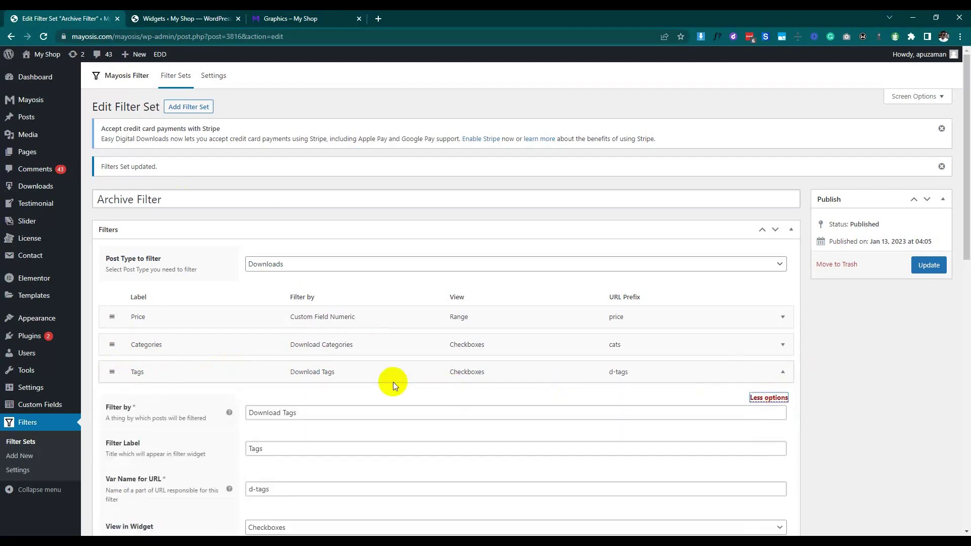
pyautogui.scroll(-4, 393, 382)
pyautogui.scroll(-4, 390, 383)
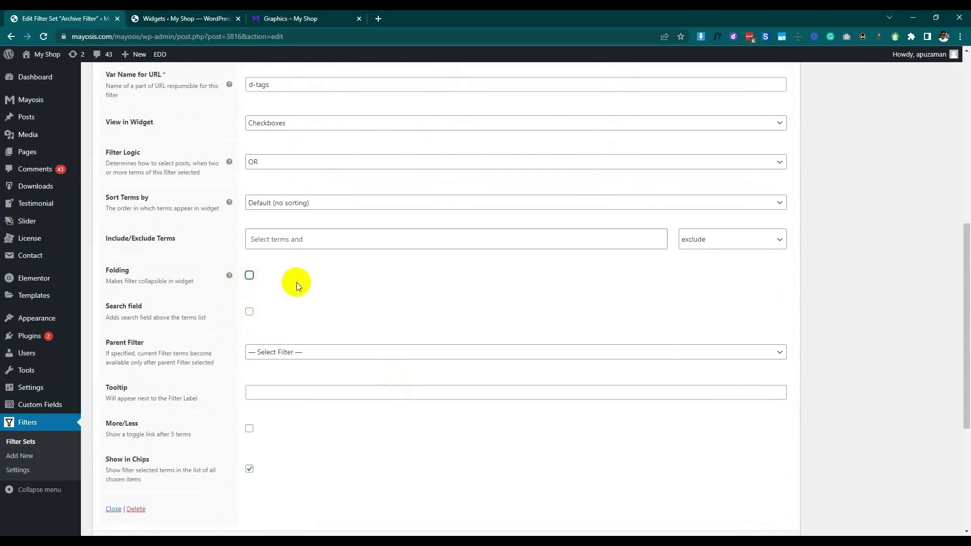
# Enable the More/Less toggle link for the Tags filter and update the filter set
pyautogui.scroll(3, 297, 282)
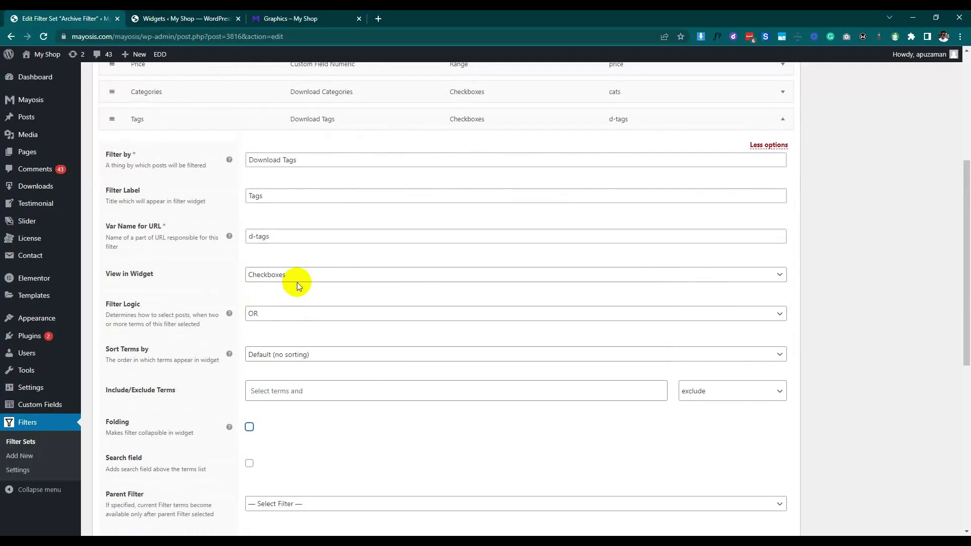
pyautogui.scroll(-4, 296, 282)
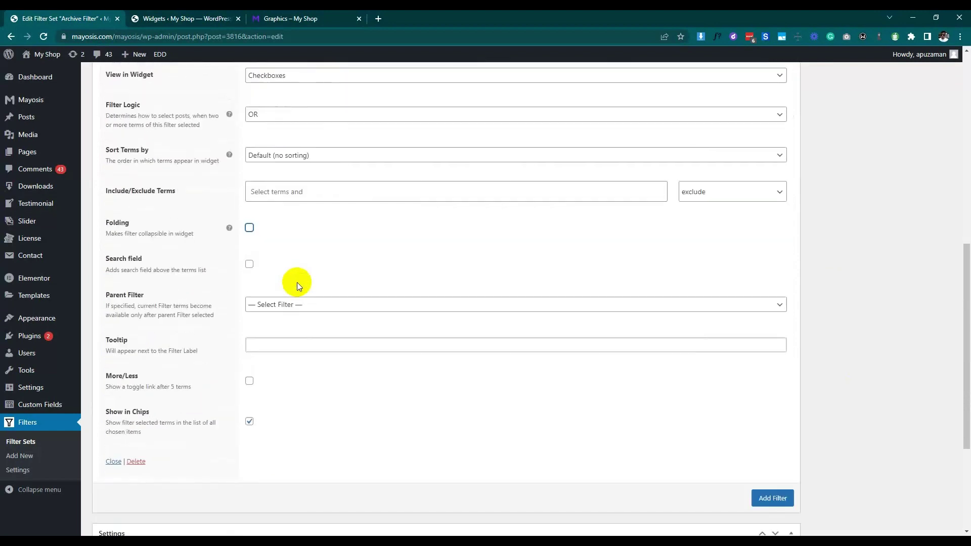
pyautogui.click(249, 378)
pyautogui.scroll(1, 461, 357)
pyautogui.scroll(8, 460, 357)
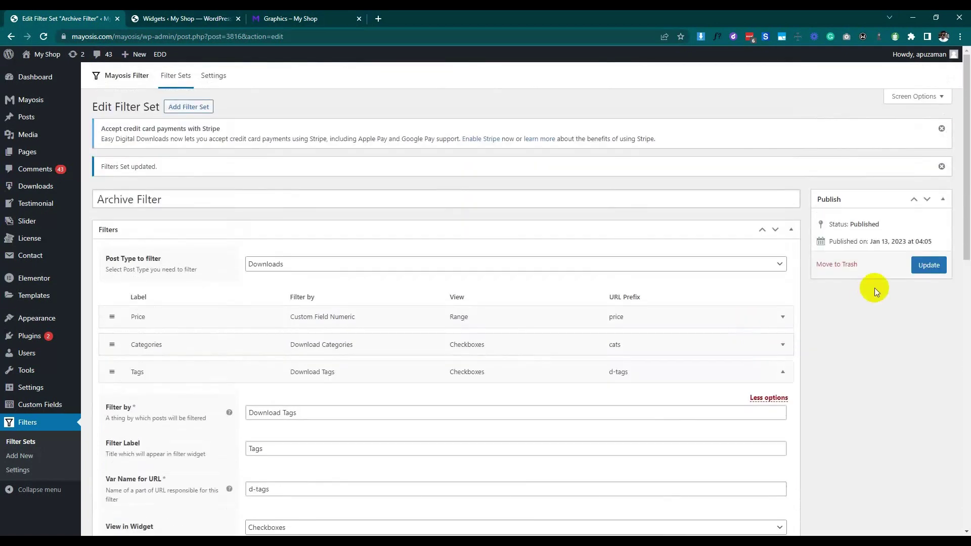
pyautogui.click(927, 266)
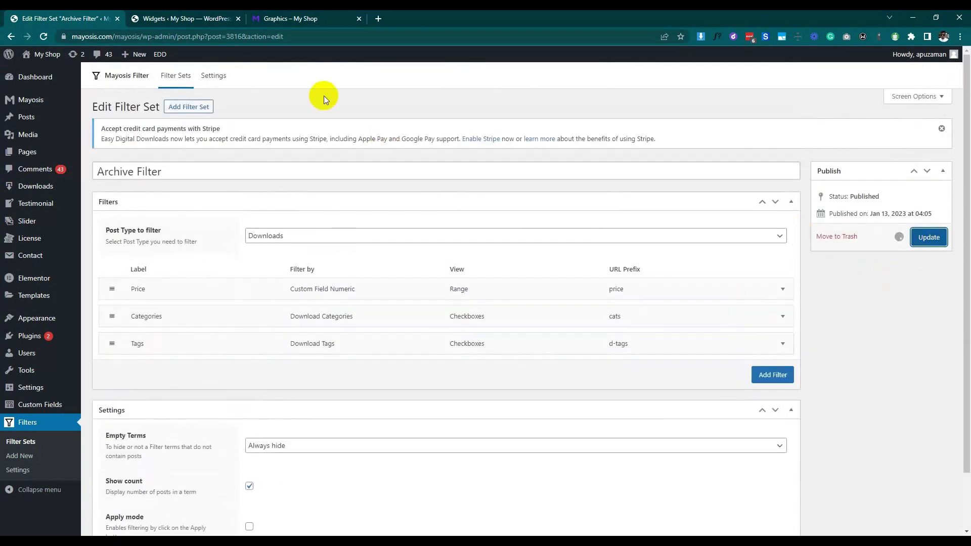
# Reload the Graphics category page to check how the Tags filter is listed
pyautogui.click(287, 15)
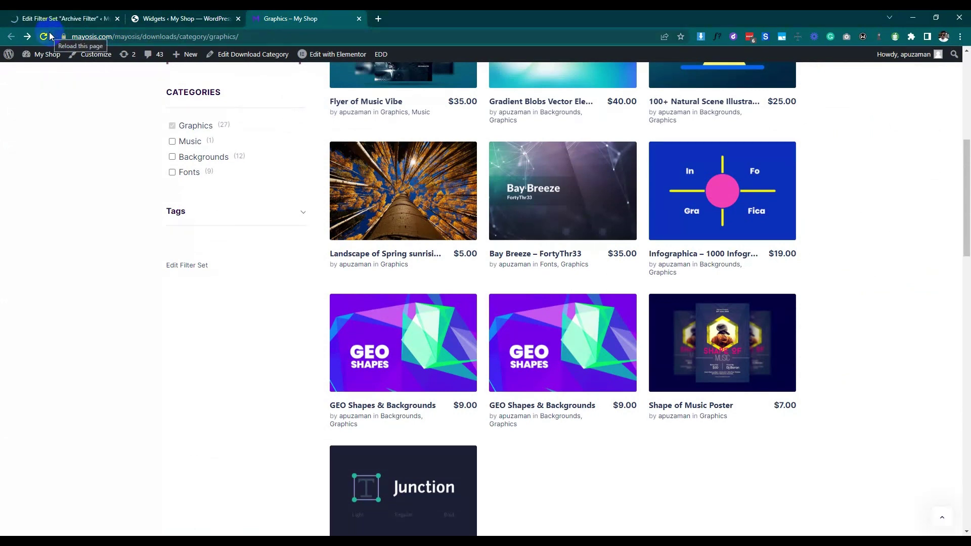
pyautogui.click(48, 37)
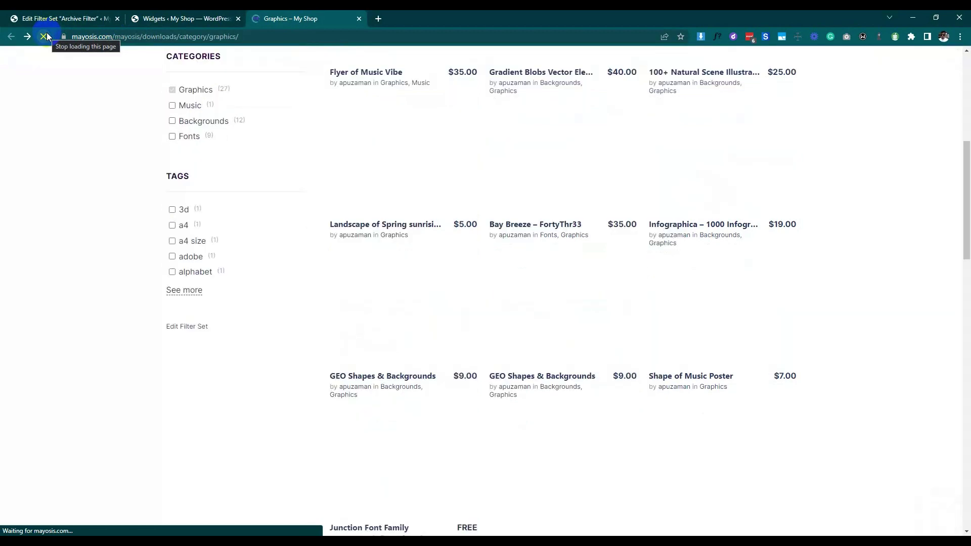
pyautogui.scroll(6, 2, 167)
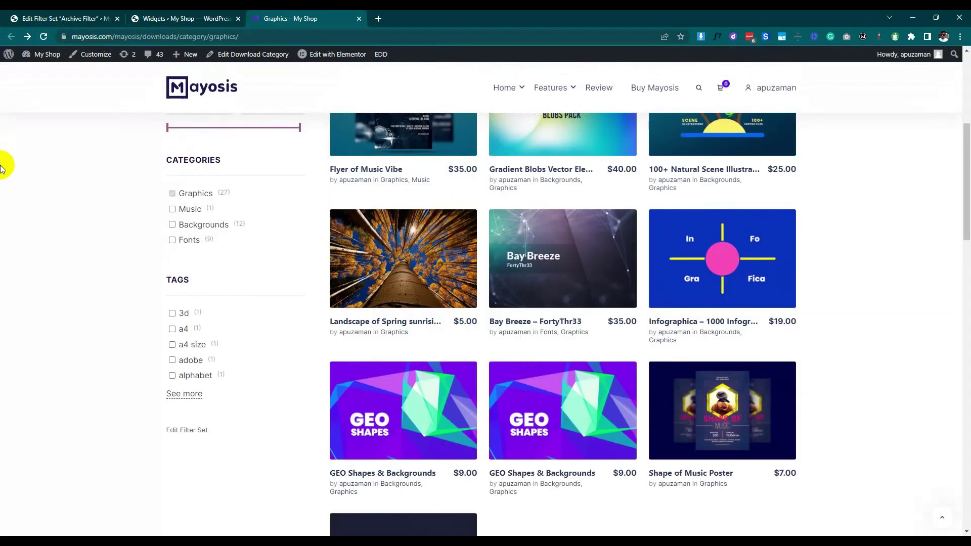
# Test the Price range filter by raising the minimum to $35, then reset the minimum to $0
pyautogui.scroll(-2, 2, 167)
pyautogui.scroll(-1, 2, 166)
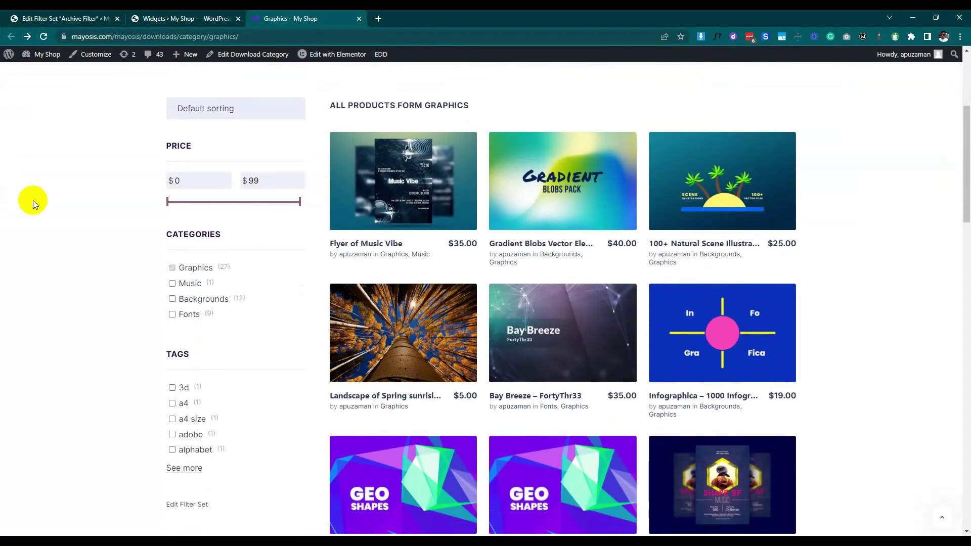
pyautogui.moveTo(168, 196); pyautogui.dragTo(214, 200)
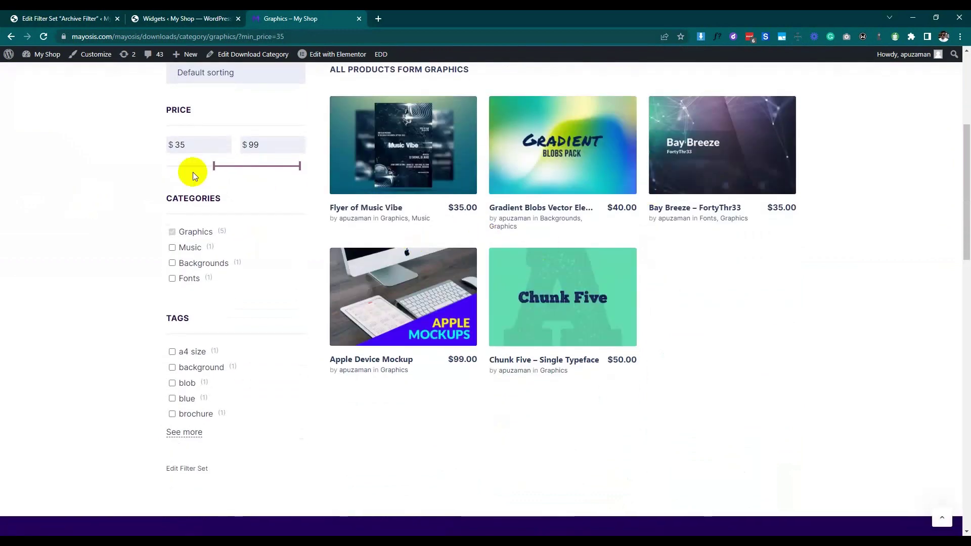
pyautogui.moveTo(221, 169); pyautogui.dragTo(206, 163)
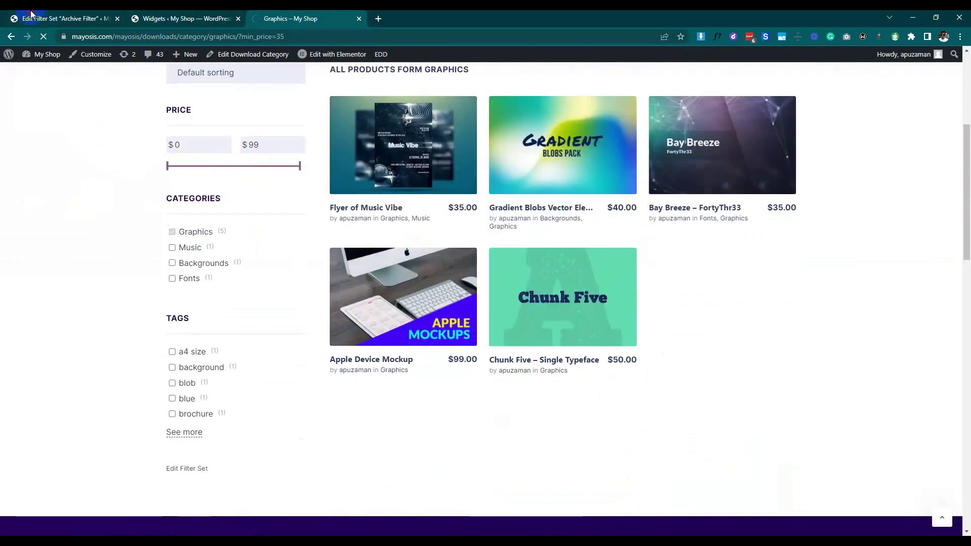
# Enable AJAX for Filters in the Mayosis Filter settings and save the changes
pyautogui.click(30, 19)
pyautogui.click(206, 79)
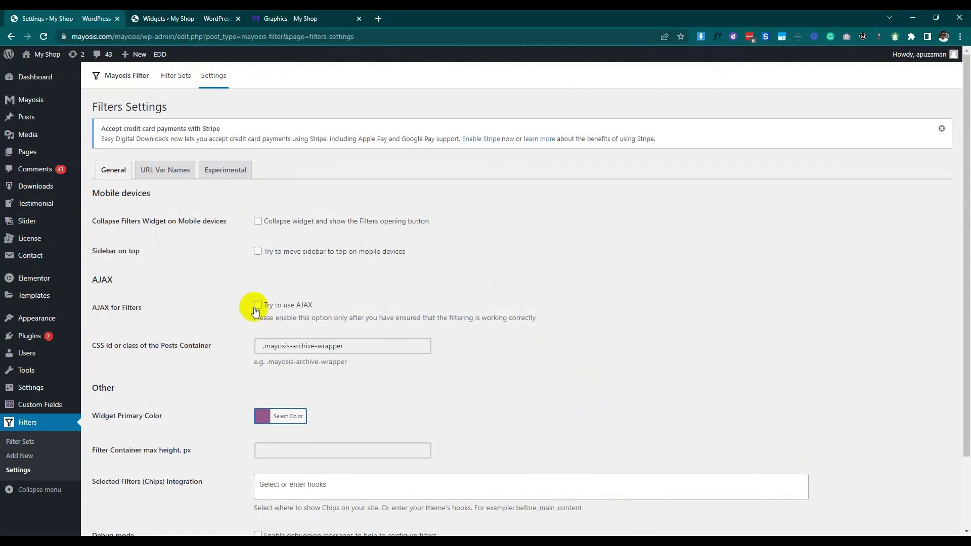
pyautogui.click(259, 305)
pyautogui.scroll(-2, 202, 329)
pyautogui.click(119, 482)
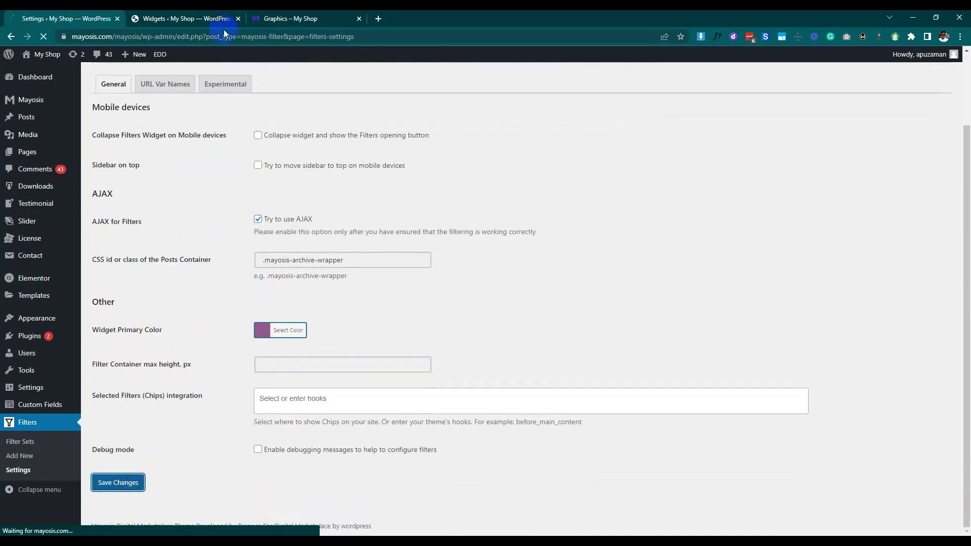
# Reload the Graphics category page and test the Price filter with a $49 minimum, then reset the minimum to $0
pyautogui.click(290, 19)
pyautogui.click(45, 37)
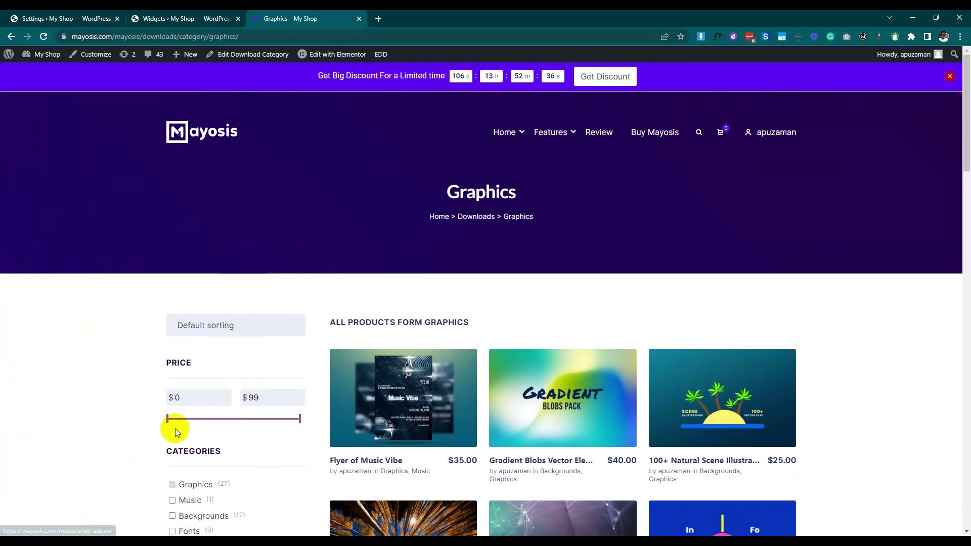
pyautogui.moveTo(168, 420); pyautogui.dragTo(230, 420)
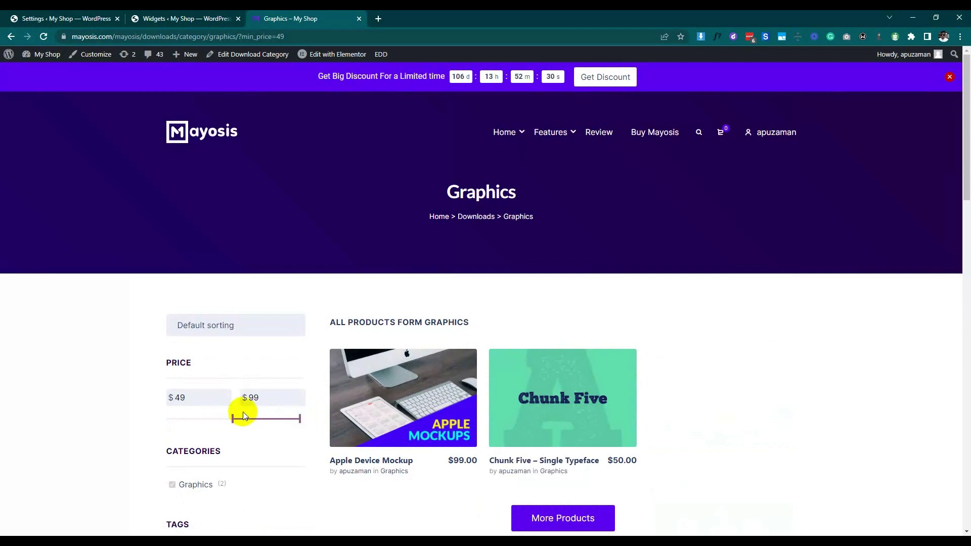
pyautogui.scroll(-1, 246, 415)
pyautogui.scroll(-1, 242, 348)
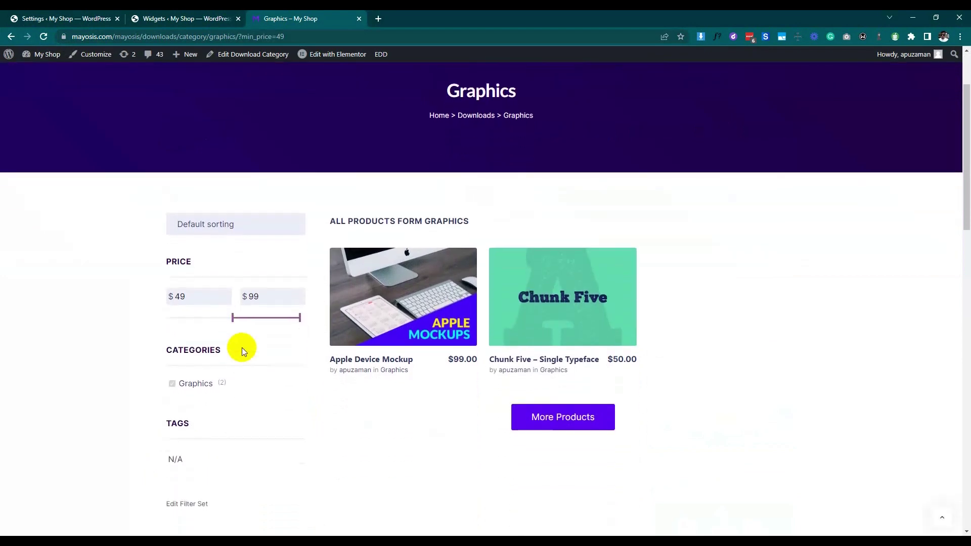
pyautogui.moveTo(233, 318); pyautogui.dragTo(167, 320)
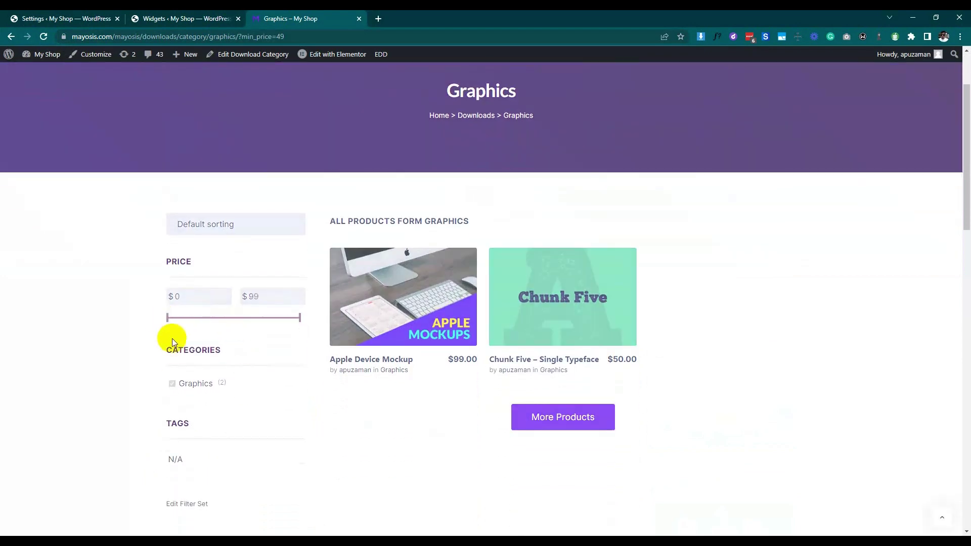
# Add the mayosis_store_loop_before hook to the Selected Filters (Chips) integration in the filter settings and save the changes
pyautogui.click(173, 14)
pyautogui.click(65, 19)
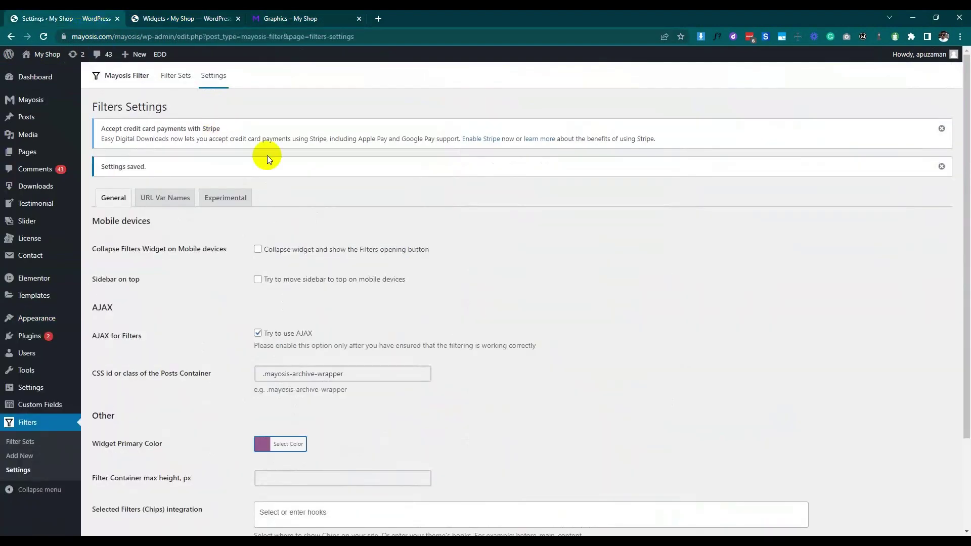
pyautogui.scroll(-2, 201, 299)
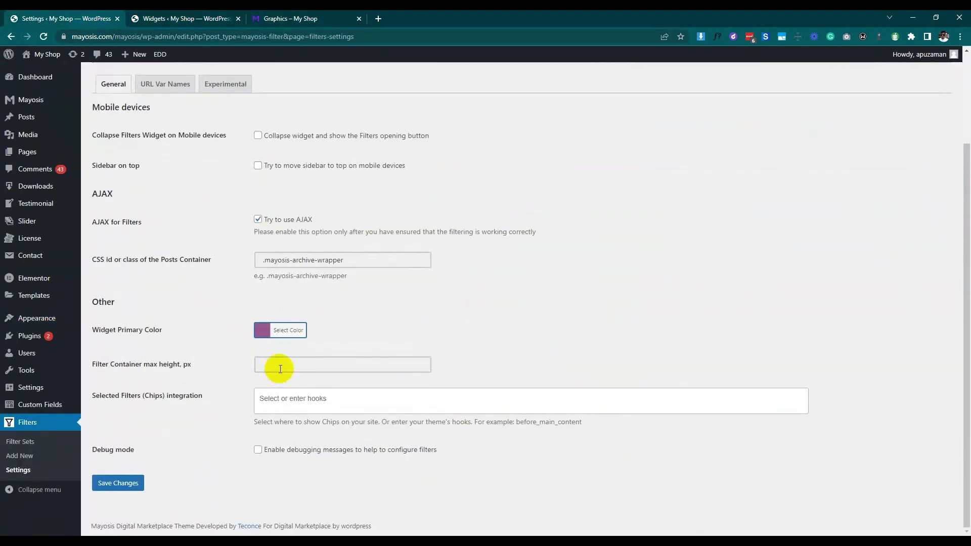
pyautogui.click(290, 397)
pyautogui.click(295, 423)
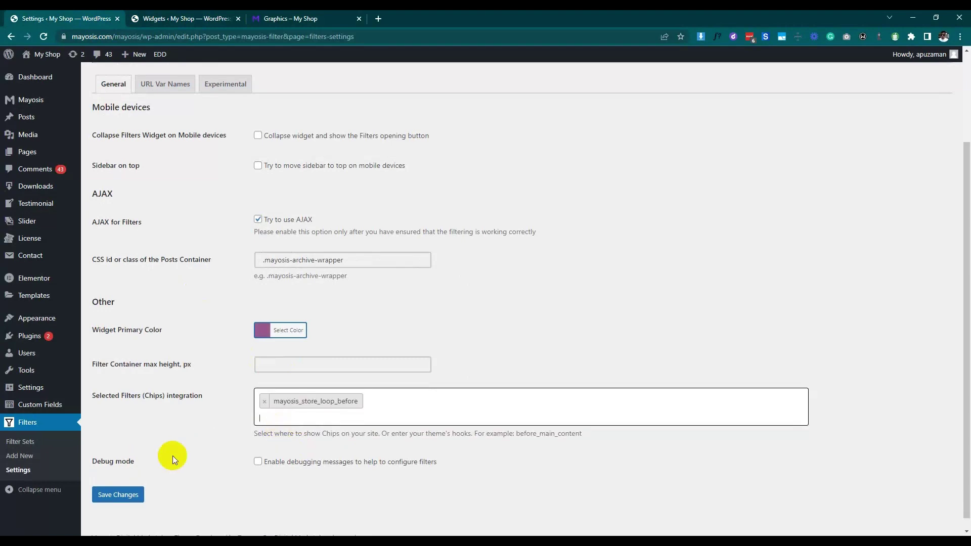
pyautogui.click(119, 497)
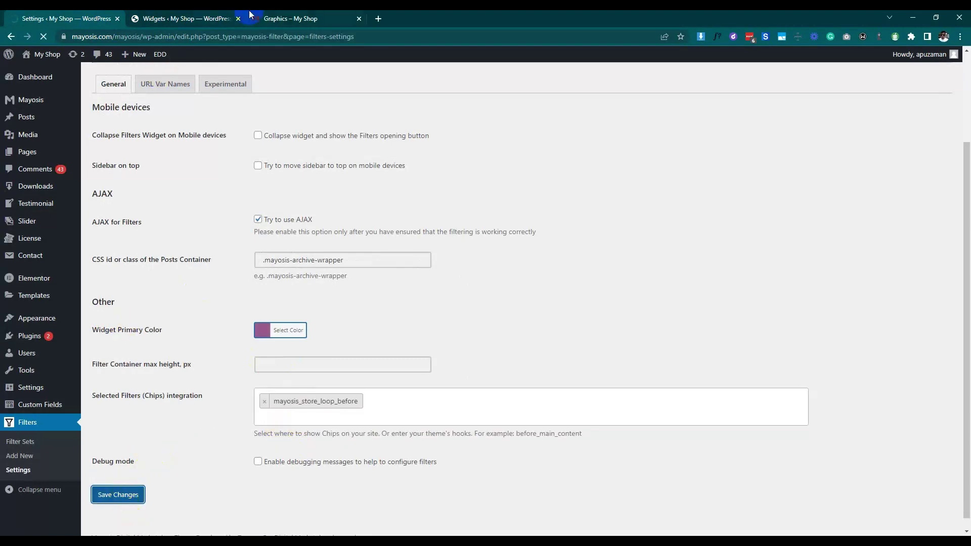
# Test the Price filter chip on the Graphics page with a $33 minimum, then reset the minimum to $0 and clear the chip
pyautogui.click(291, 16)
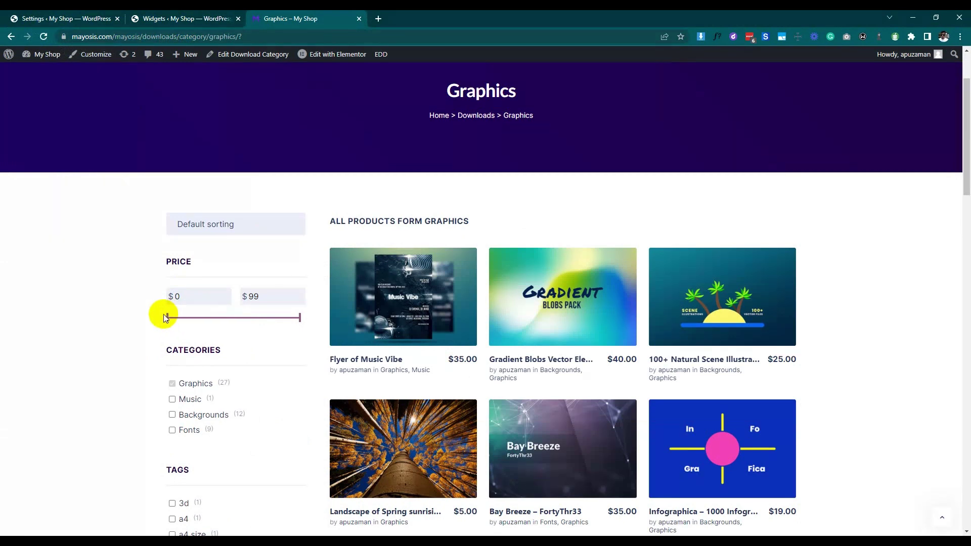
pyautogui.moveTo(168, 317); pyautogui.dragTo(211, 318)
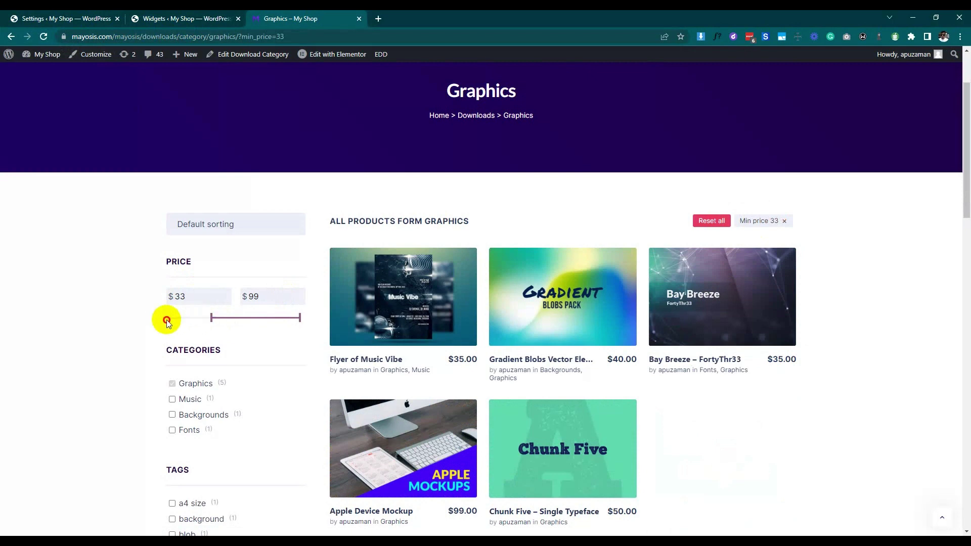
pyautogui.moveTo(212, 322); pyautogui.dragTo(156, 319)
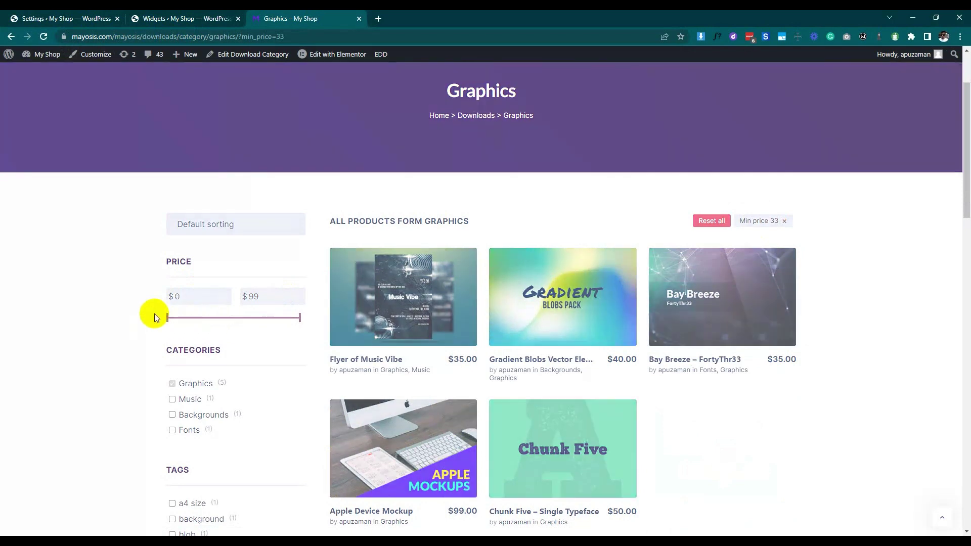
pyautogui.click(783, 221)
# Test the Tags filter by filtering the products by "a4 size", then remove that filter through its chip
pyautogui.scroll(-5, 235, 326)
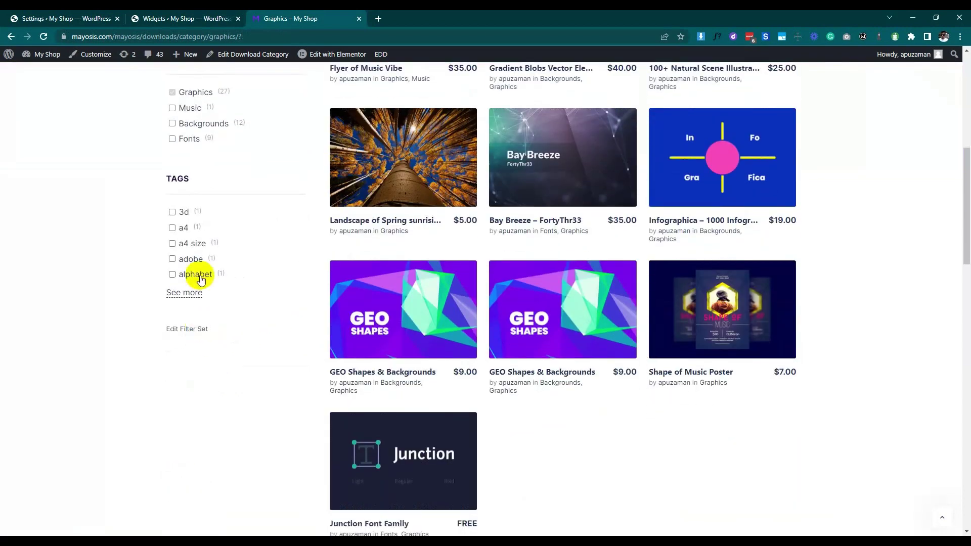
pyautogui.click(190, 244)
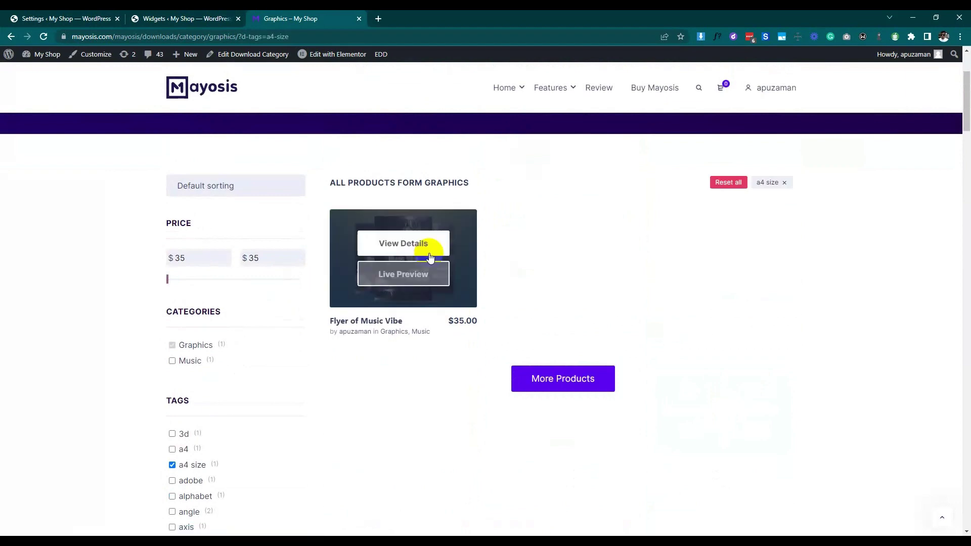
pyautogui.click(788, 183)
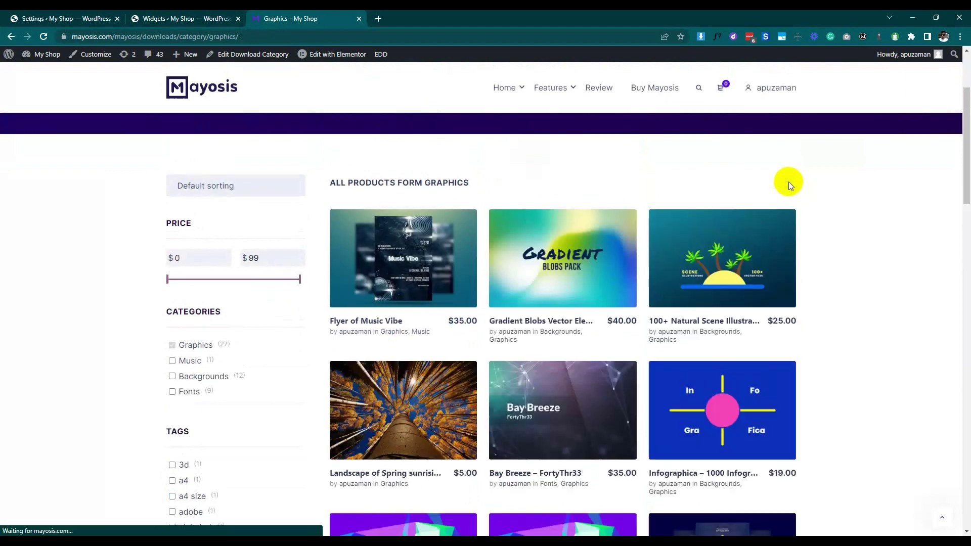
pyautogui.scroll(-9, 188, 362)
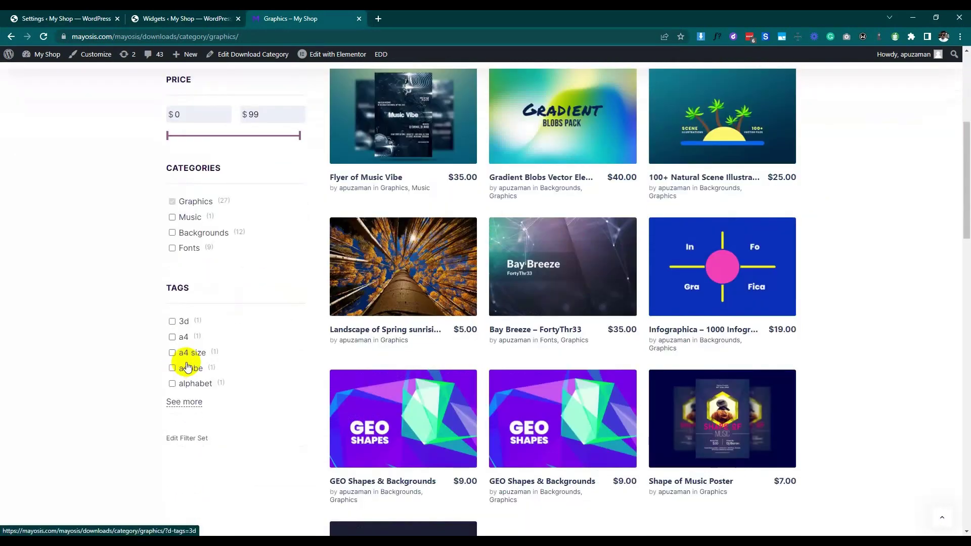
pyautogui.scroll(10, 189, 359)
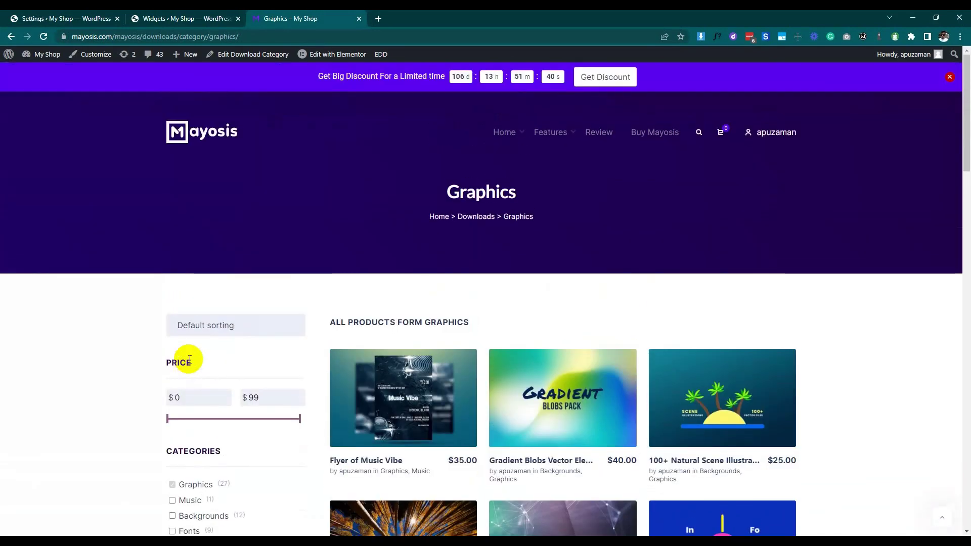
pyautogui.click(512, 481)
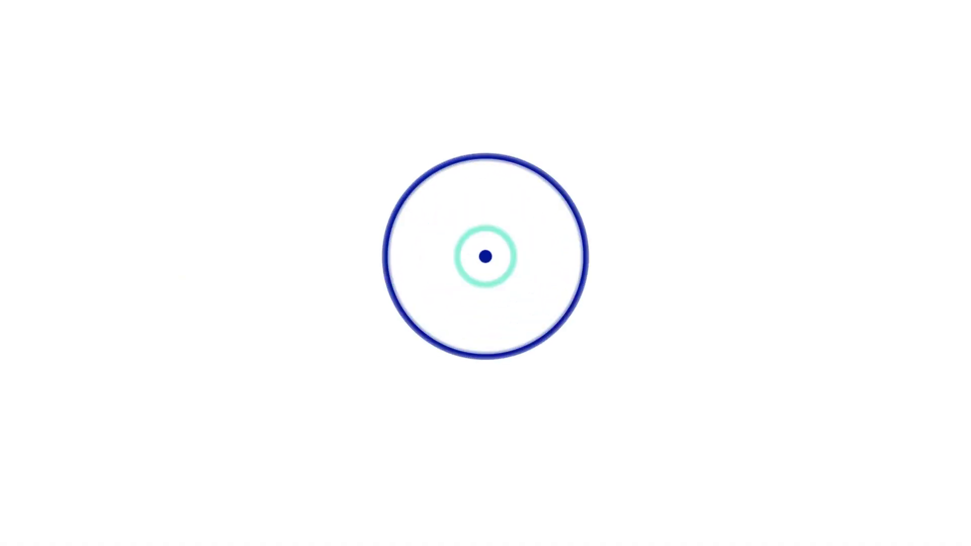